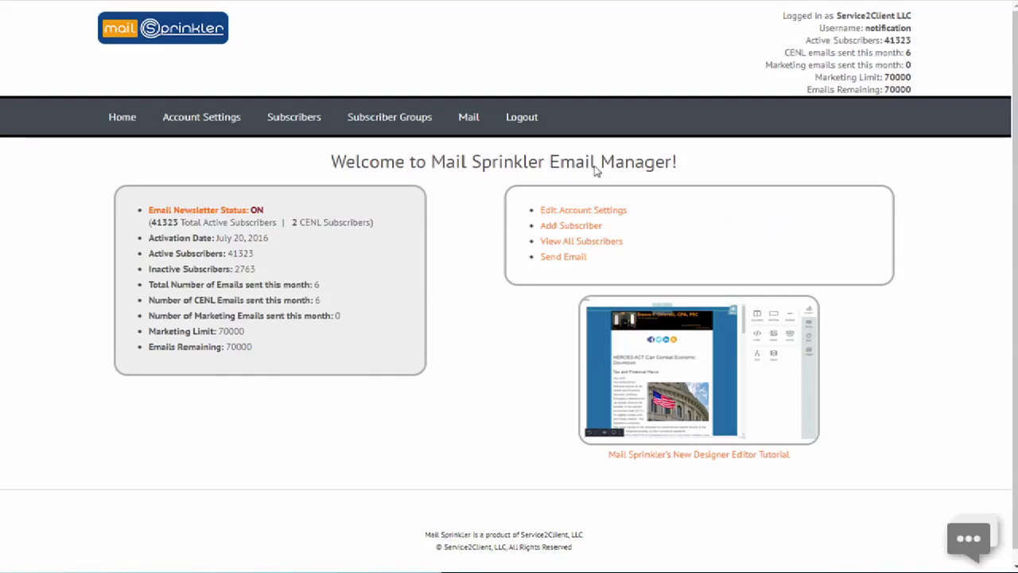
Step: Start a new Send Email - Designer (Beta) email addressed to an Individual
mouse_move(387, 125)
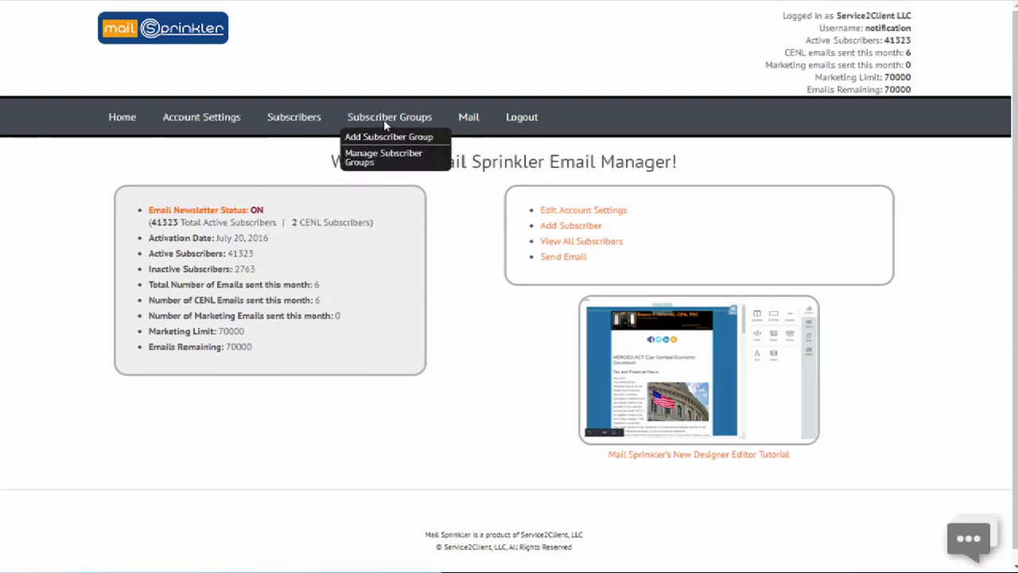
mouse_move(468, 126)
click(499, 160)
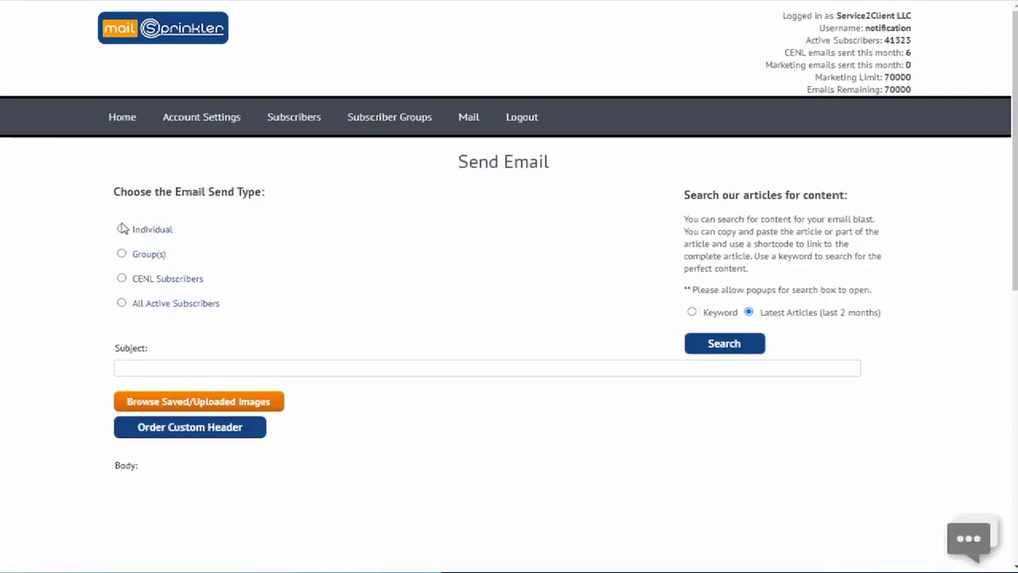
click(122, 230)
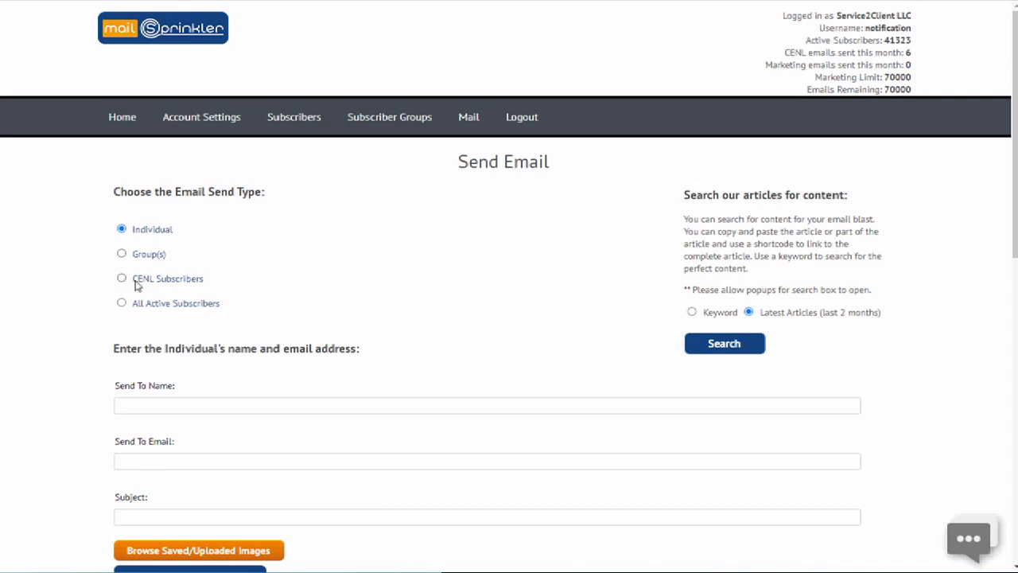
Step: Fill in the recipient's name and e-mail, and set the subject to 'Test Email Template'
click(136, 409)
text(Thomas)
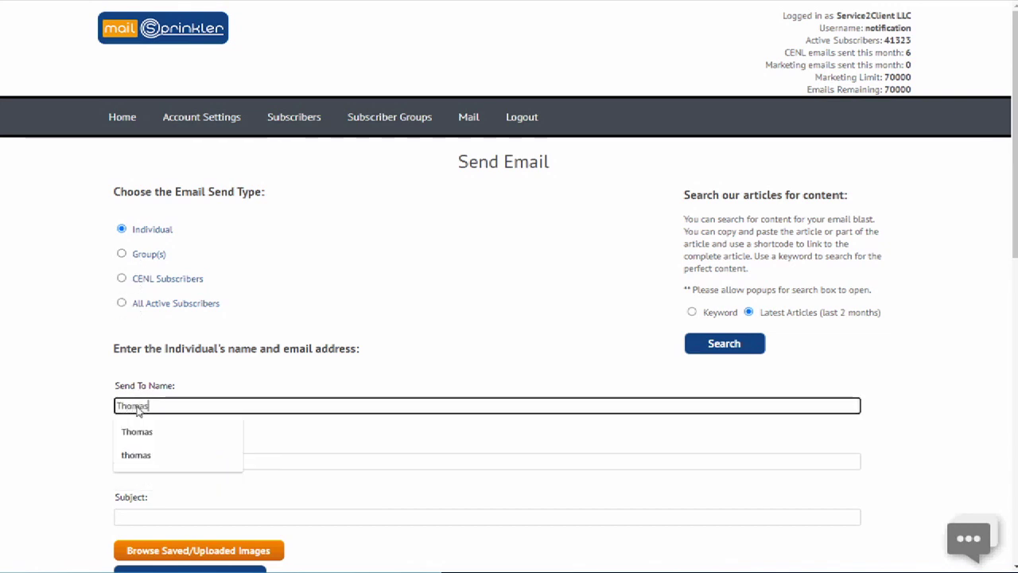
key(Tab)
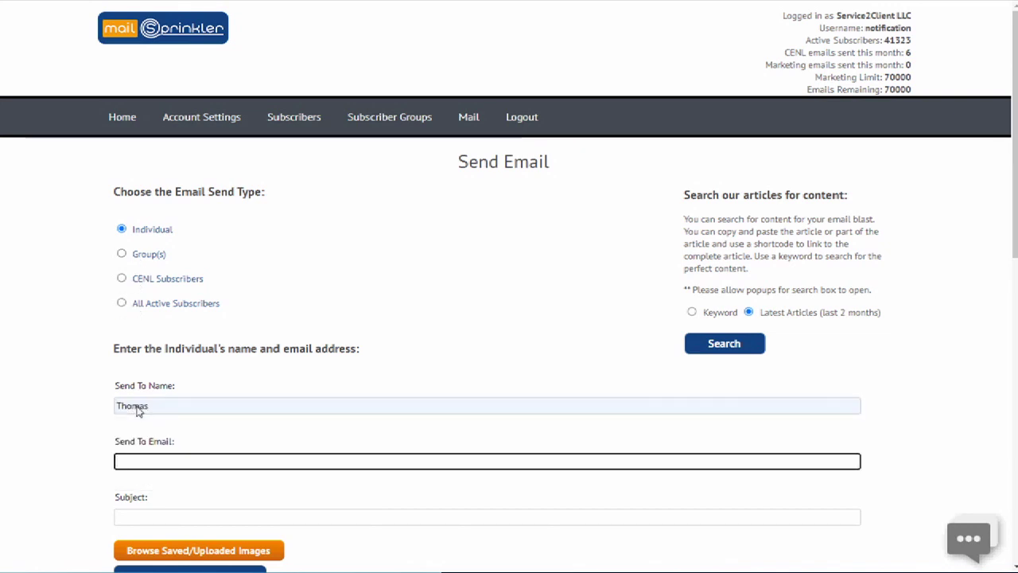
text(thomas)
key(Down)
key(Tab)
text(Test)
key(Down)
key(Down)
key(Down)
key(Down)
key(Tab)
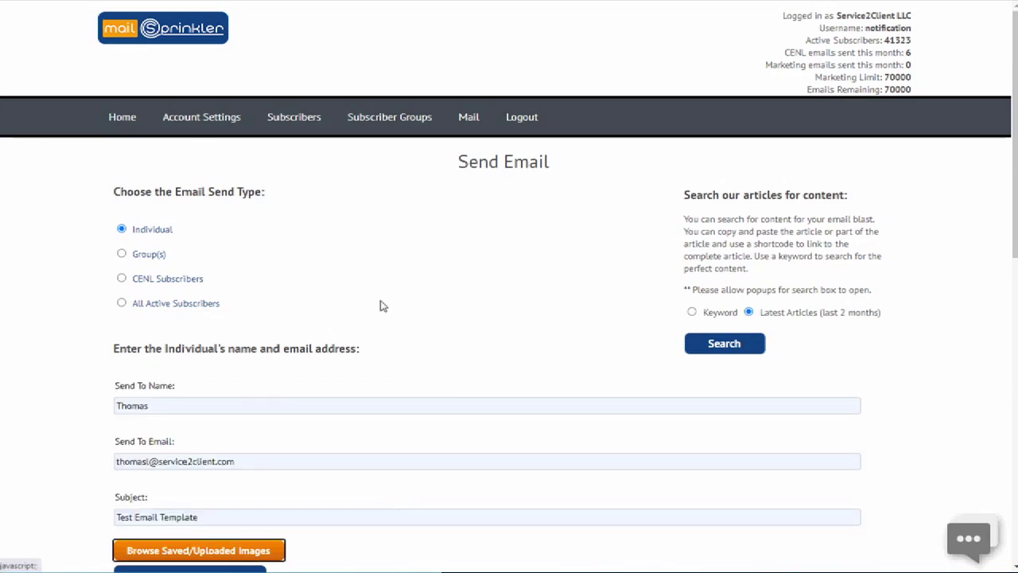
scroll(381, 304, down, 7)
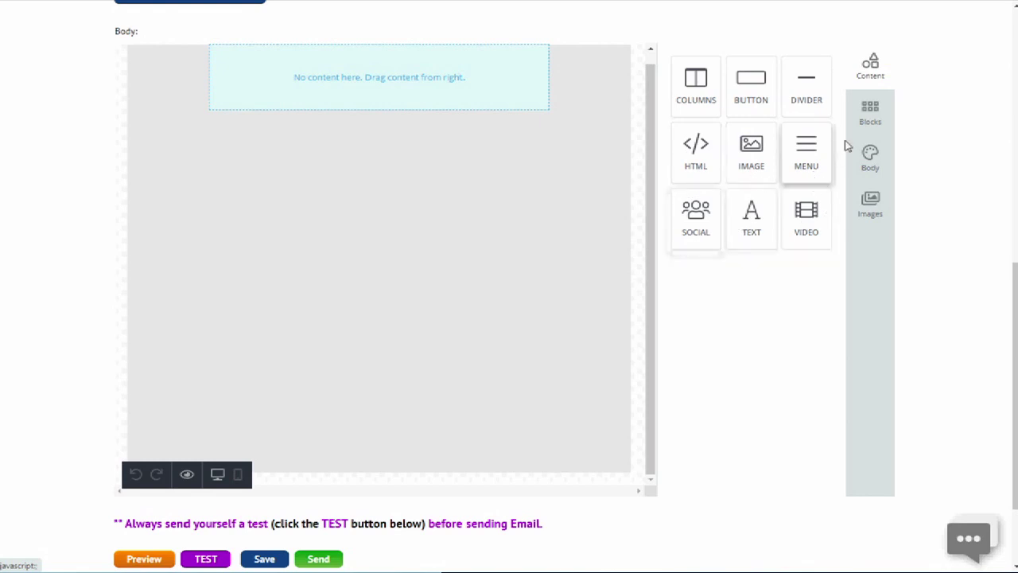
click(870, 113)
click(870, 163)
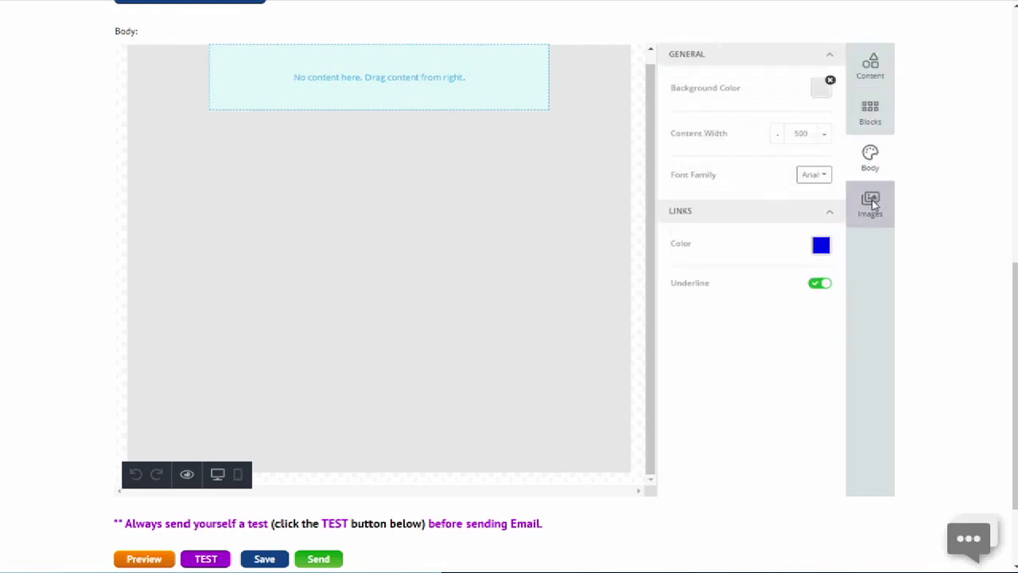
click(871, 202)
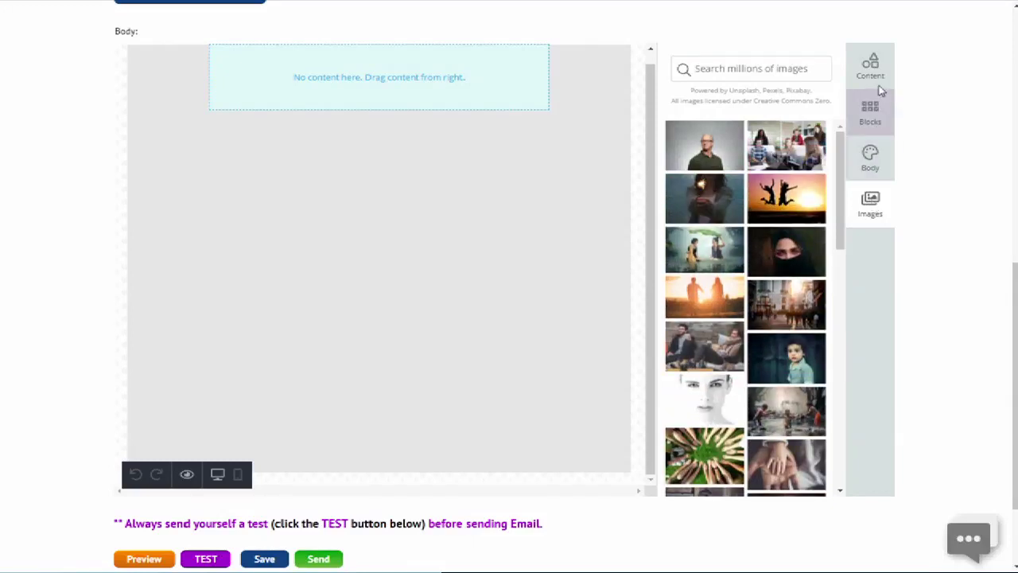
click(872, 69)
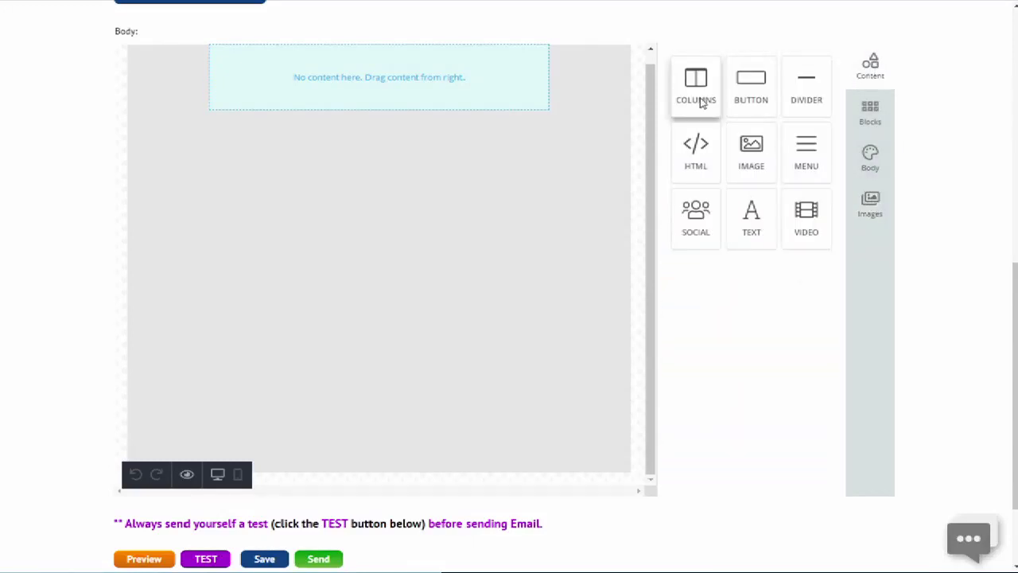
Step: Add five more empty single-column rows below the first, for six rows in all
drag(703, 102, 536, 159)
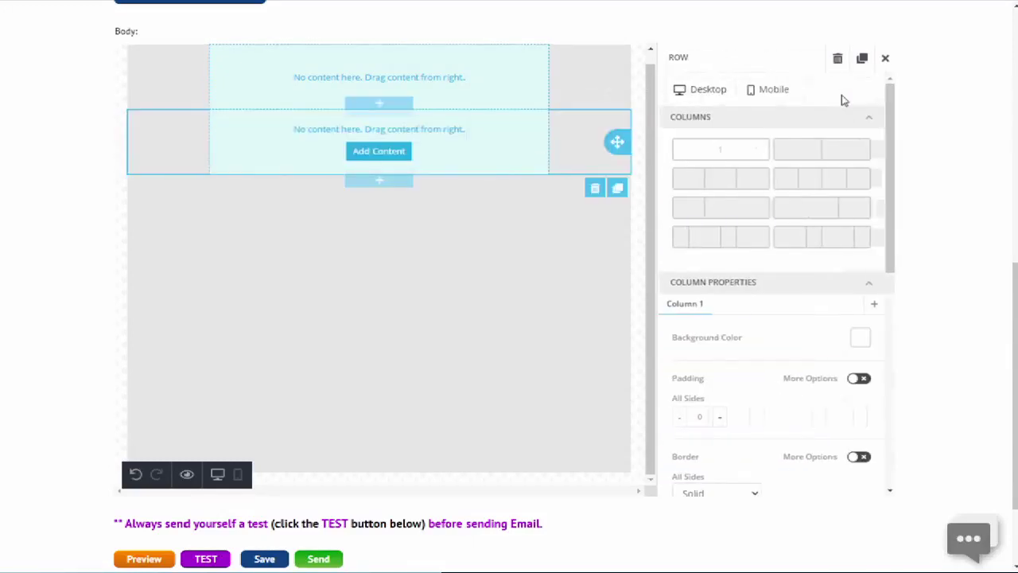
click(883, 56)
drag(687, 107, 584, 177)
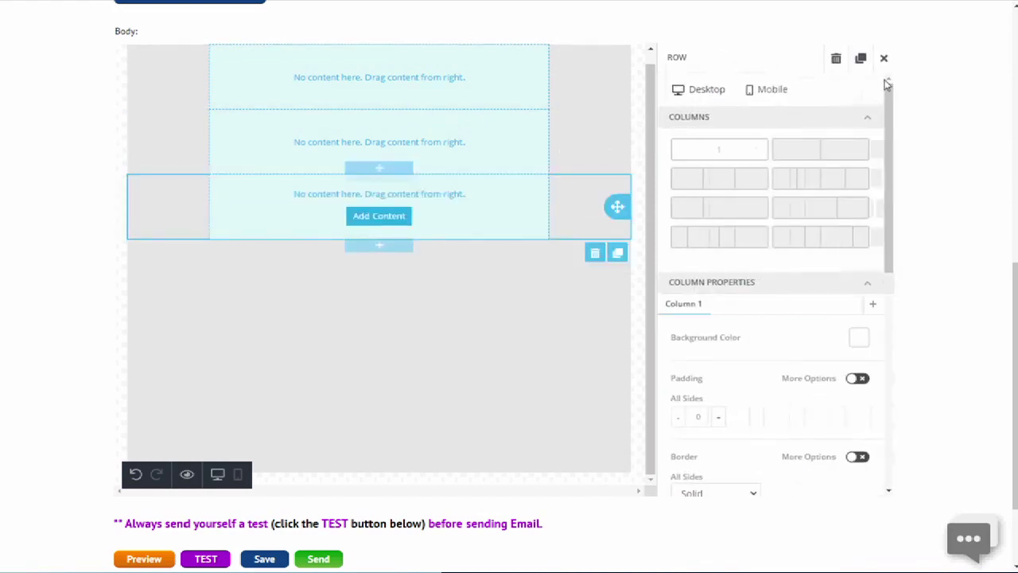
click(884, 57)
drag(700, 98, 550, 239)
click(884, 58)
drag(685, 98, 509, 314)
click(884, 58)
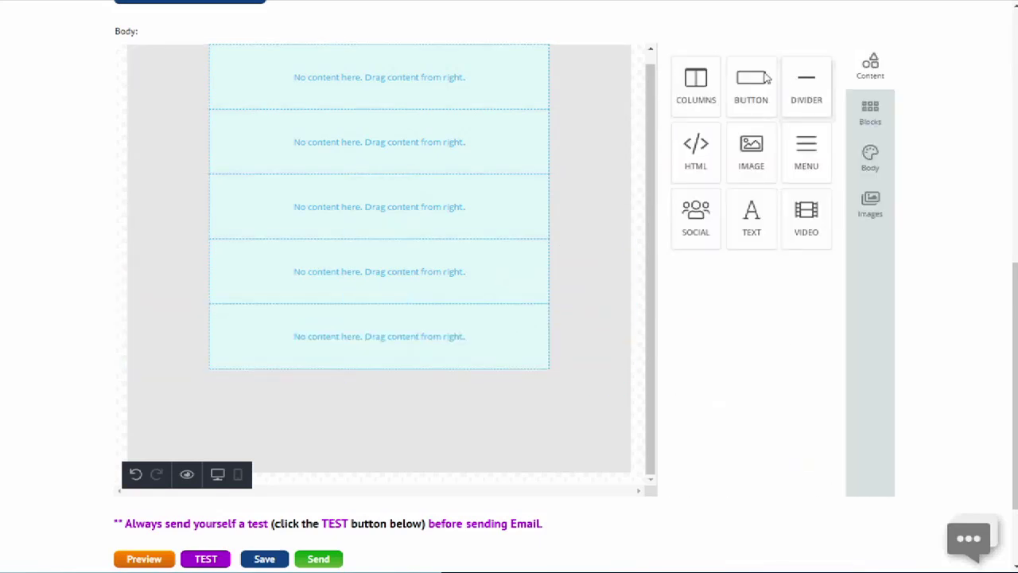
drag(696, 101, 548, 353)
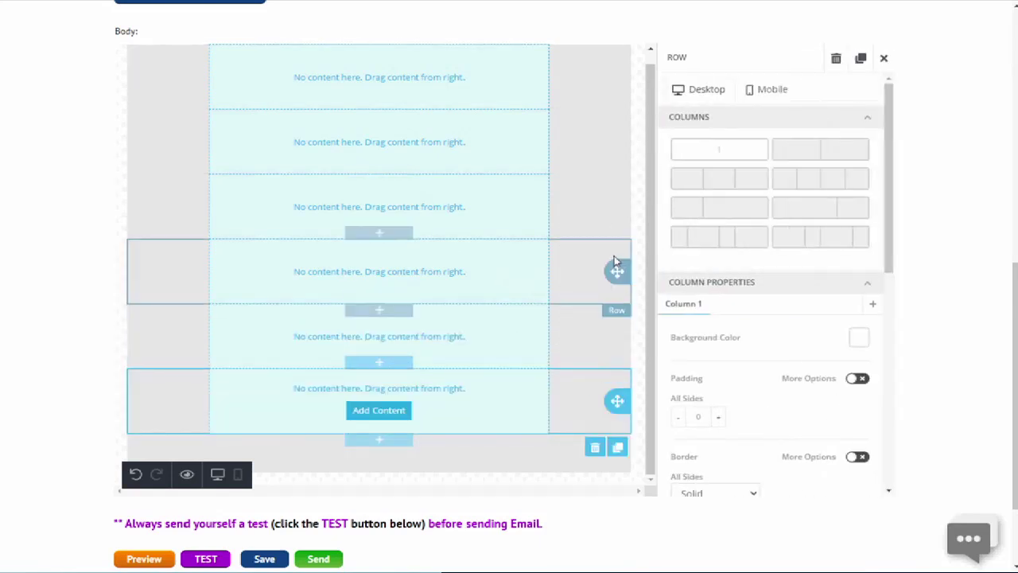
click(882, 62)
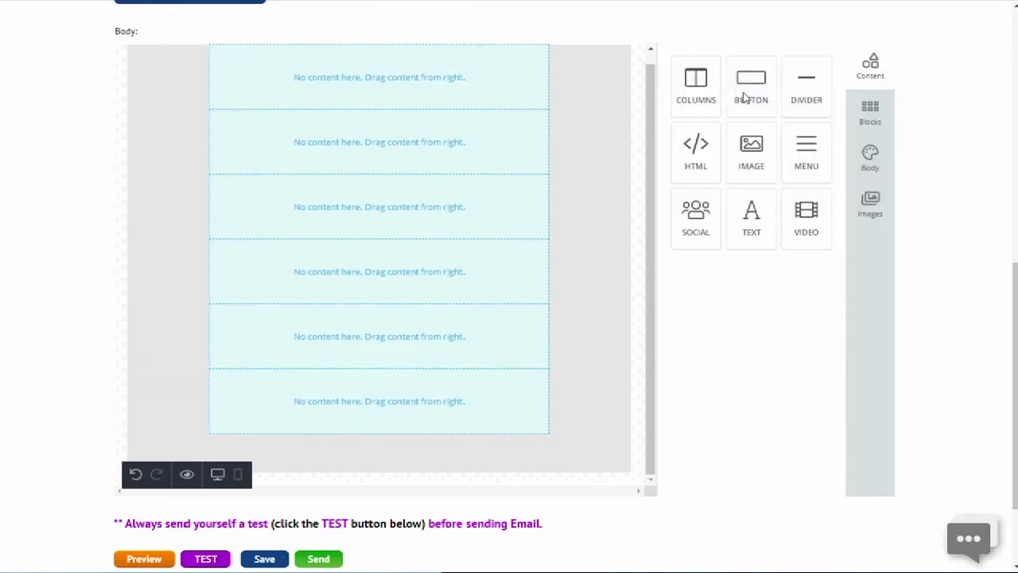
Step: Give the top row a green background colour
click(596, 87)
scroll(844, 417, down, 4)
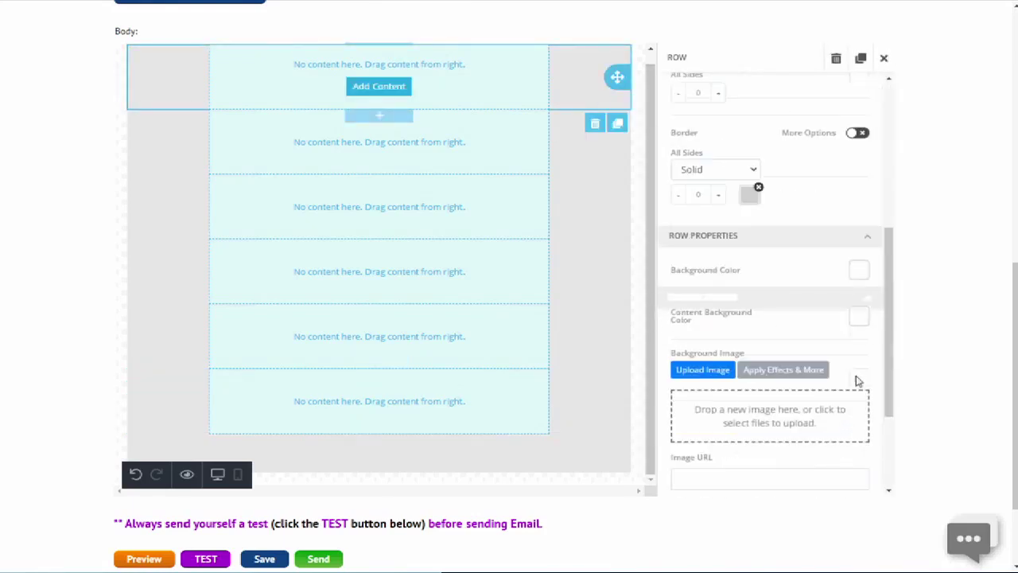
click(859, 269)
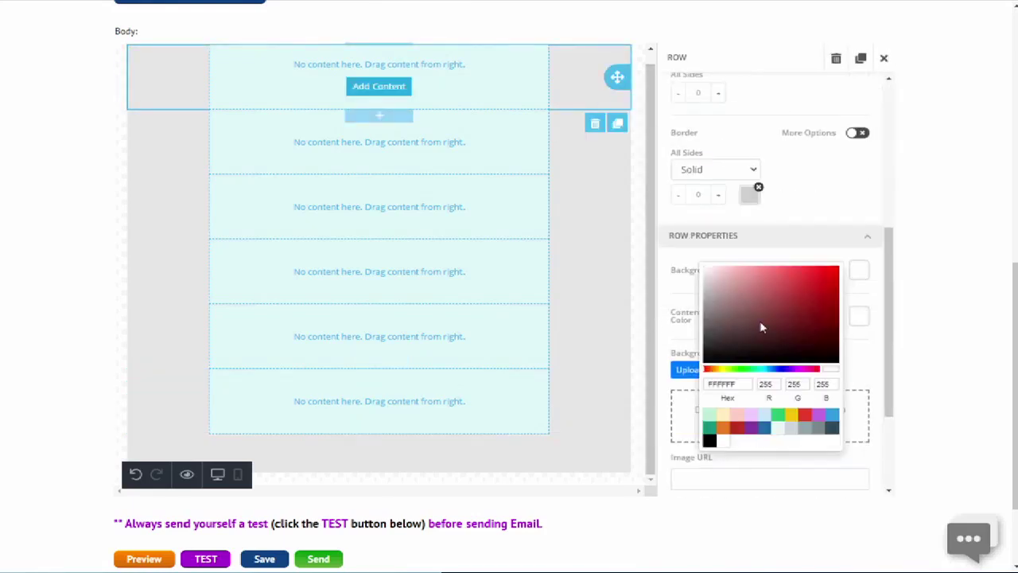
click(710, 430)
click(577, 149)
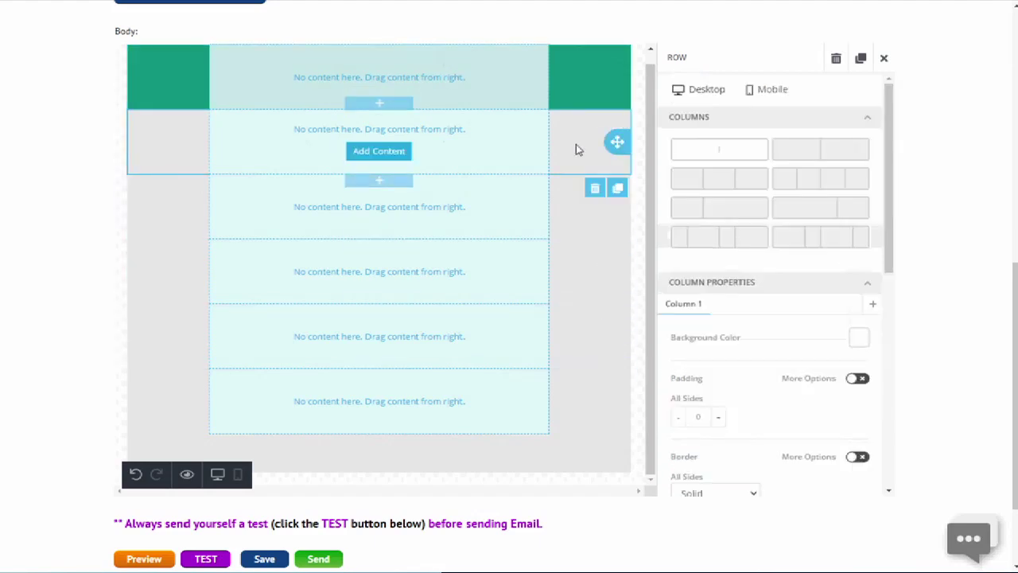
Step: Place a text block inside the green top row
click(883, 58)
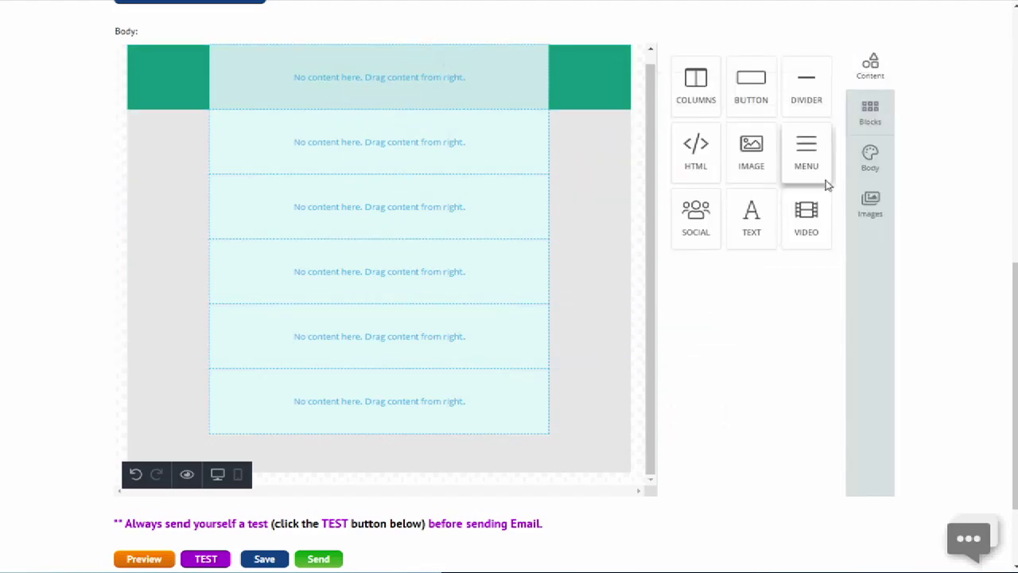
drag(757, 239, 514, 117)
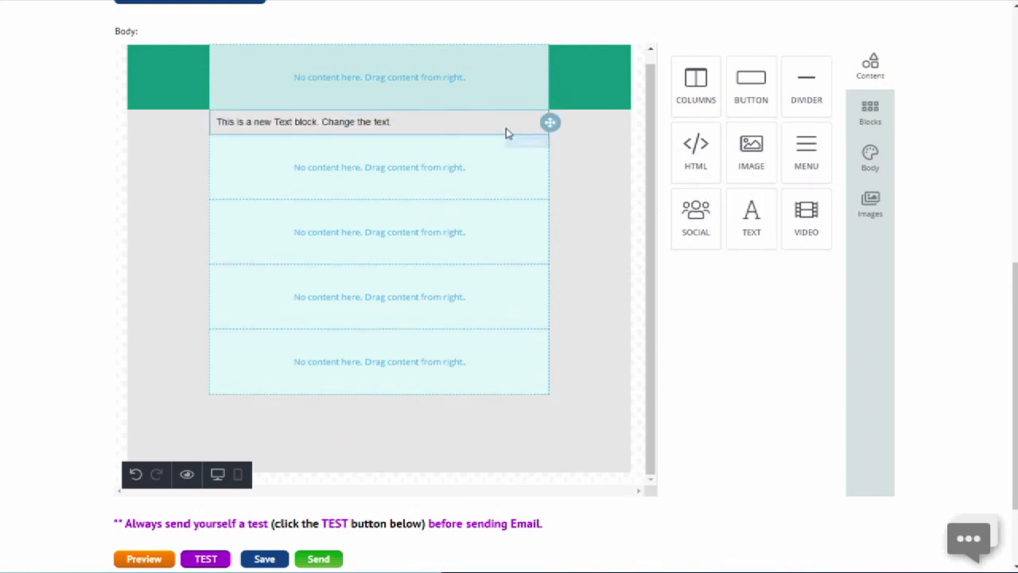
drag(550, 121, 511, 137)
click(536, 120)
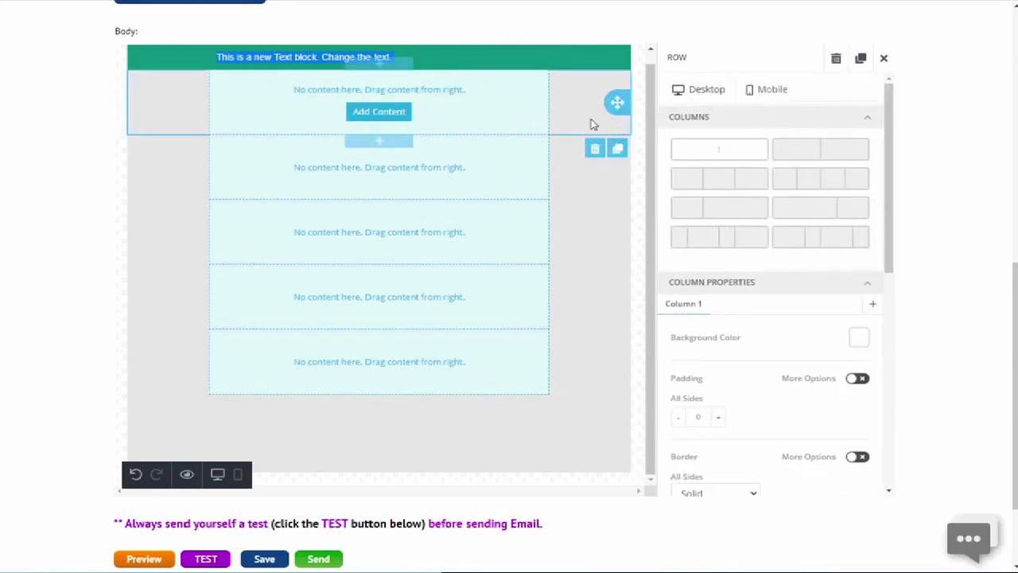
click(884, 59)
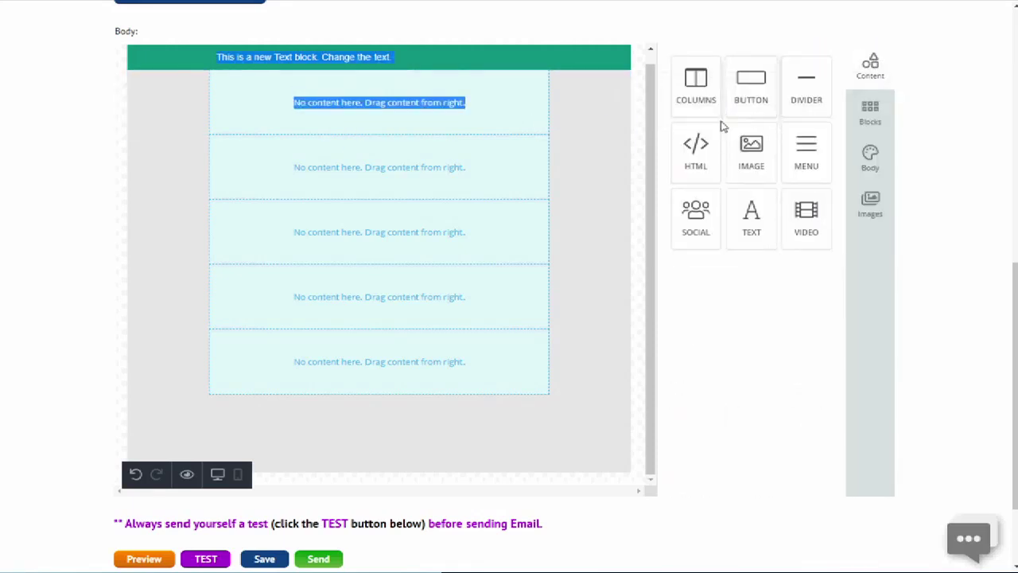
Step: Fill the rows with image, divider, social icons, divider and video, plus an HTML block in a new row
drag(743, 162, 495, 114)
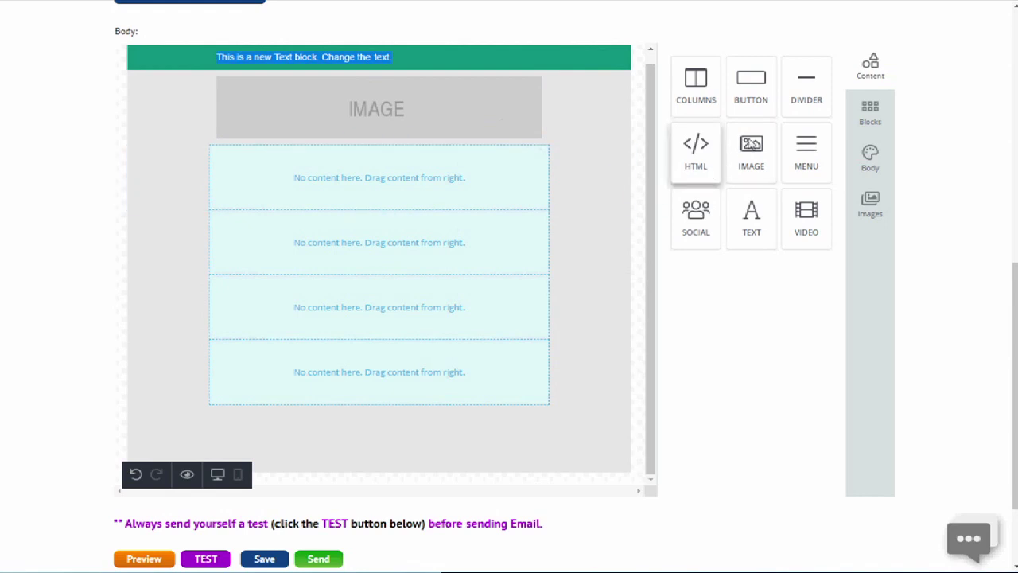
drag(807, 88, 537, 196)
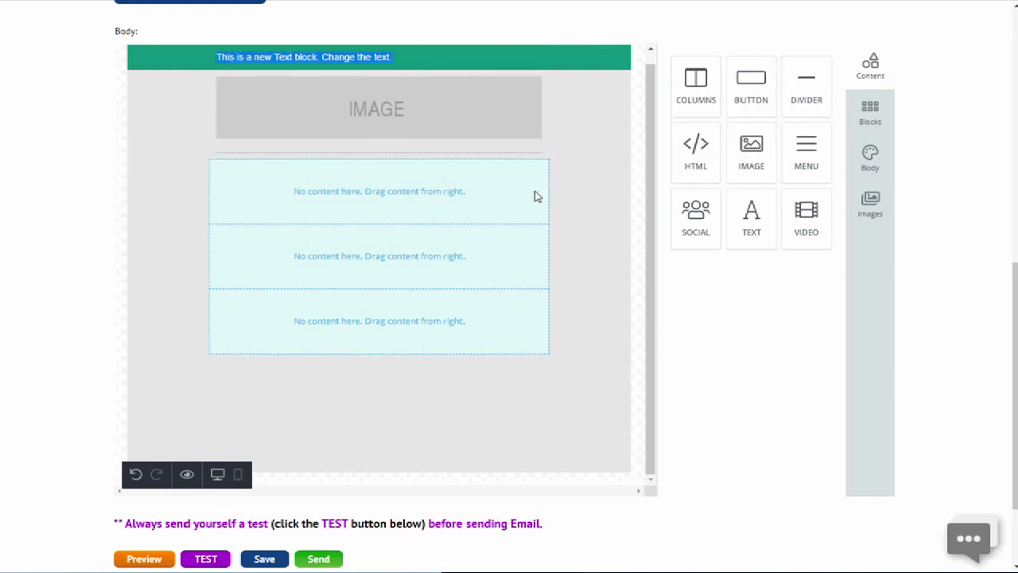
drag(711, 237, 498, 218)
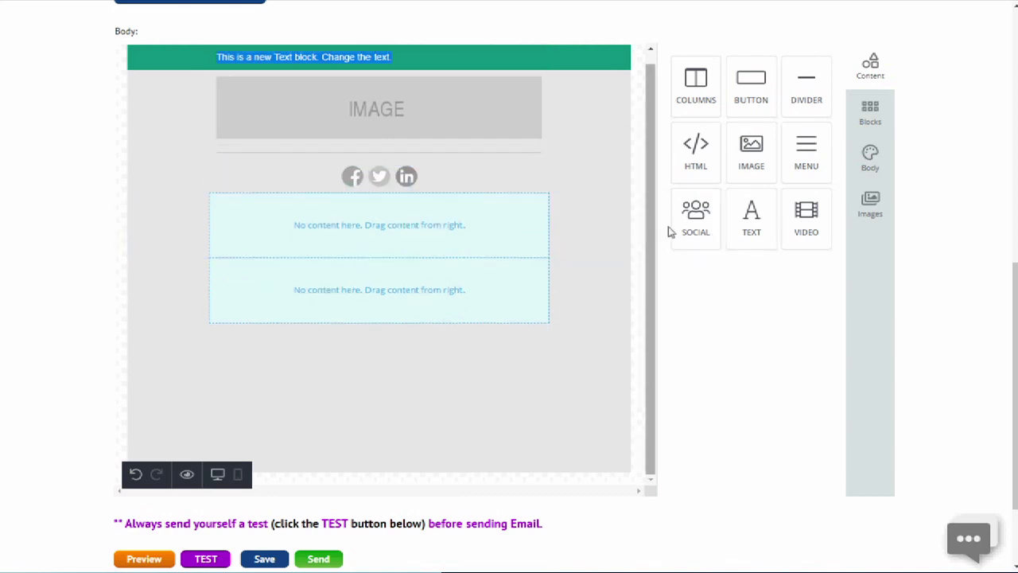
drag(819, 100, 526, 250)
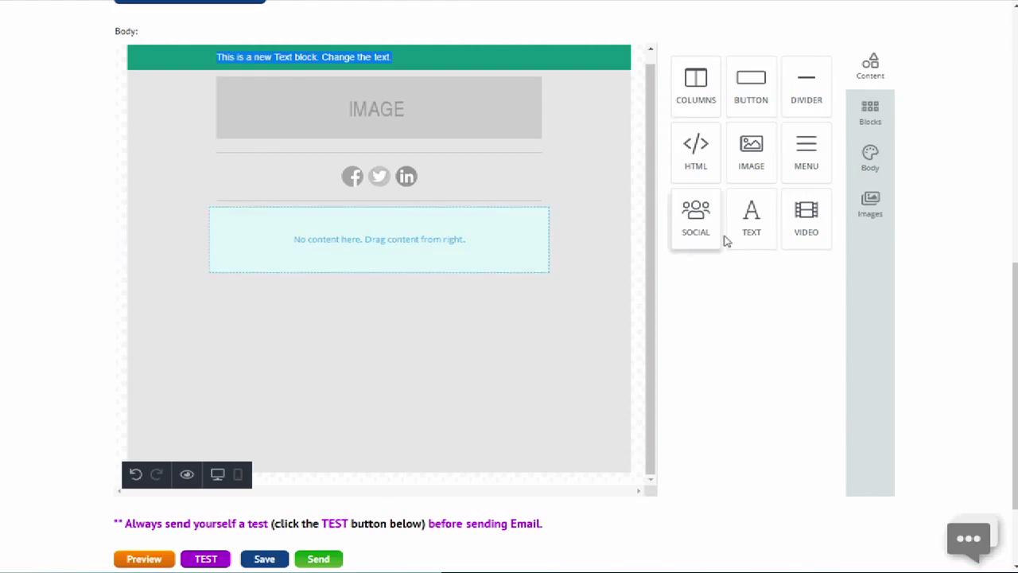
drag(806, 226, 498, 264)
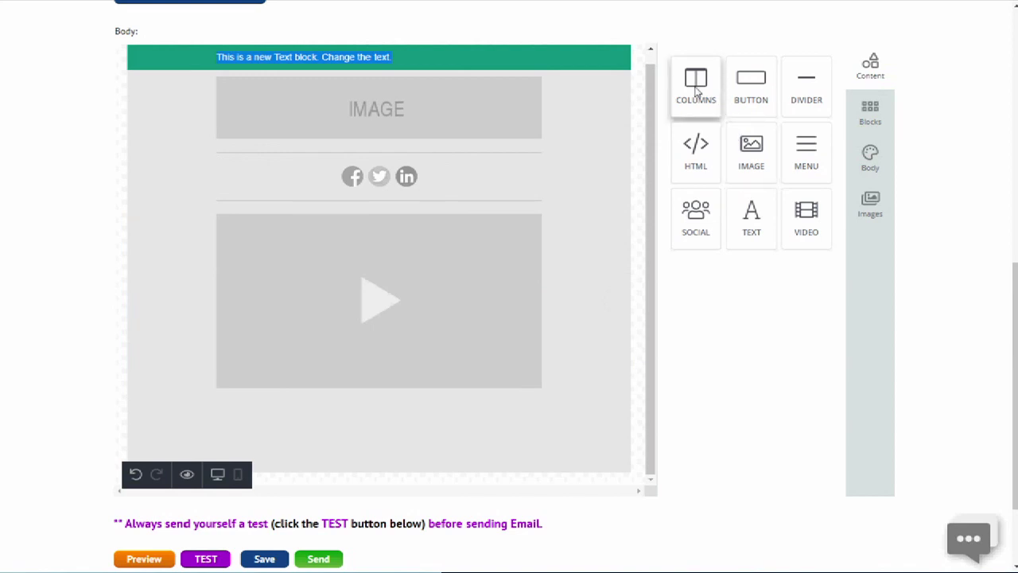
drag(696, 92, 500, 395)
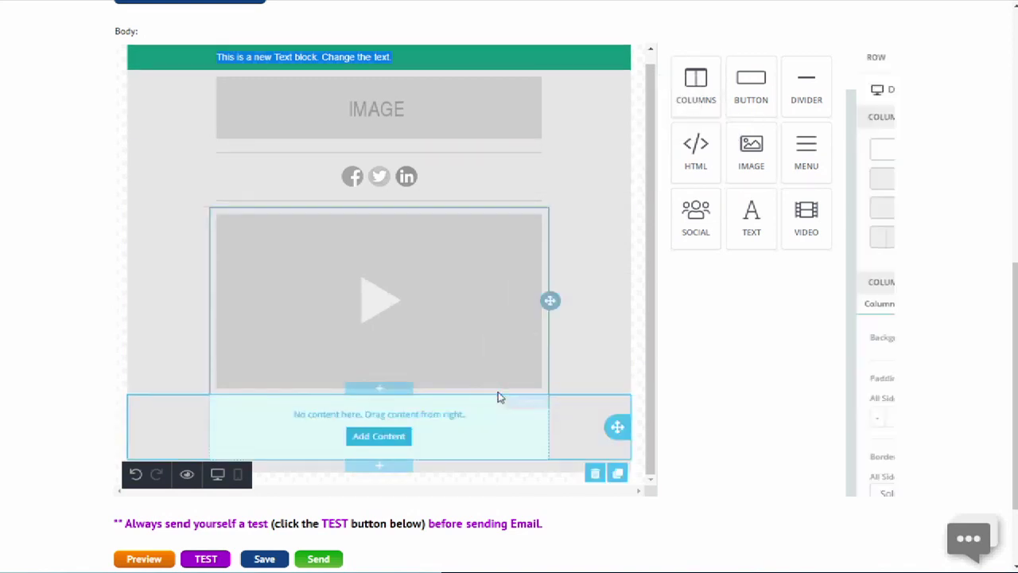
click(884, 59)
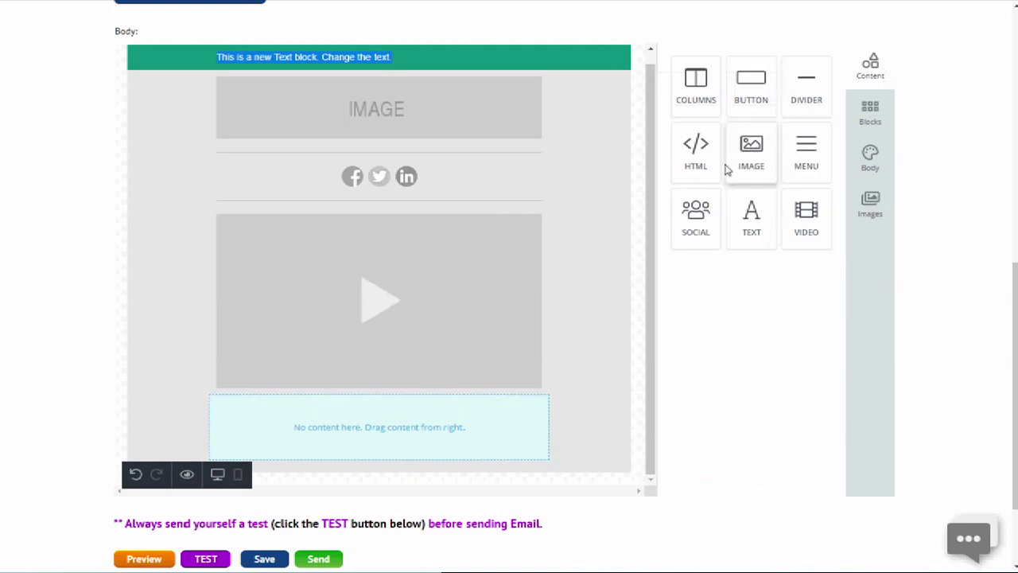
drag(700, 168, 491, 448)
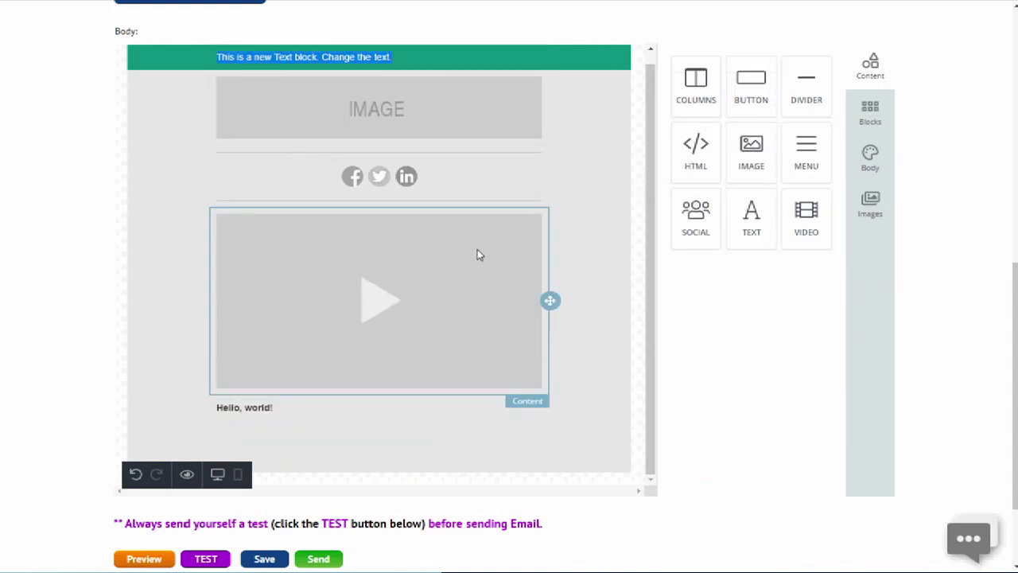
Step: Select the image row, checking the layout in mobile and desktop preview
click(500, 127)
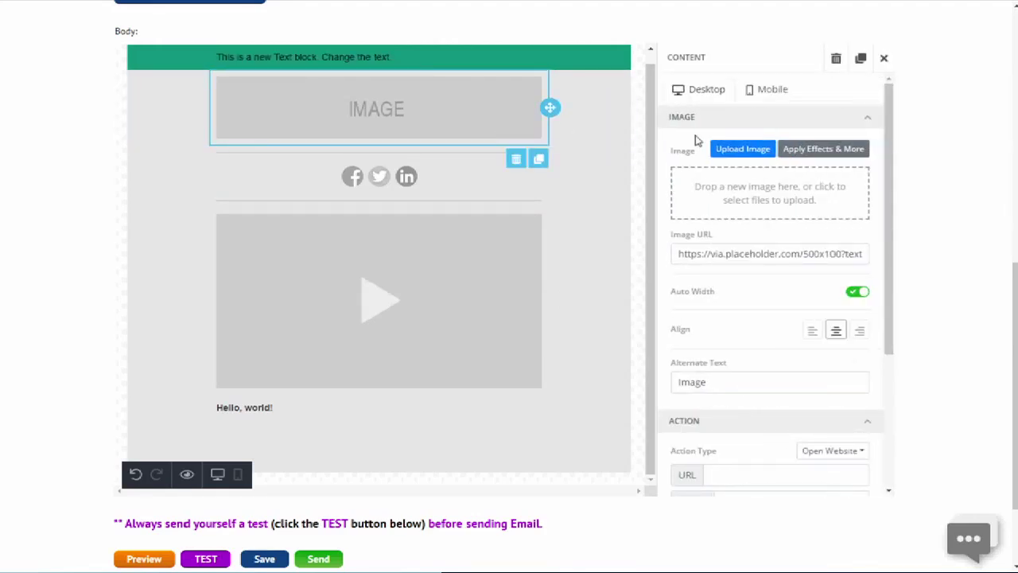
click(600, 135)
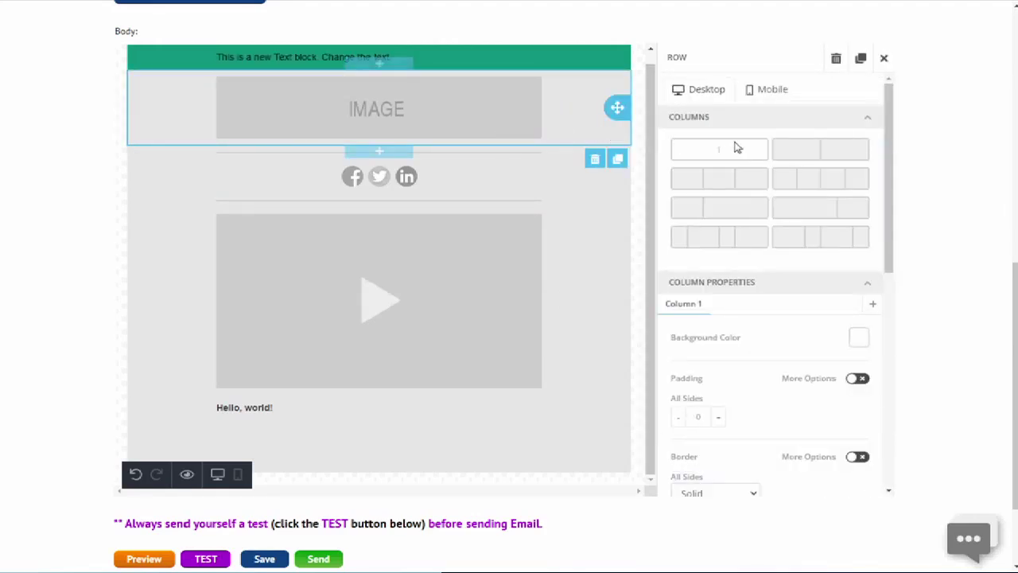
click(766, 91)
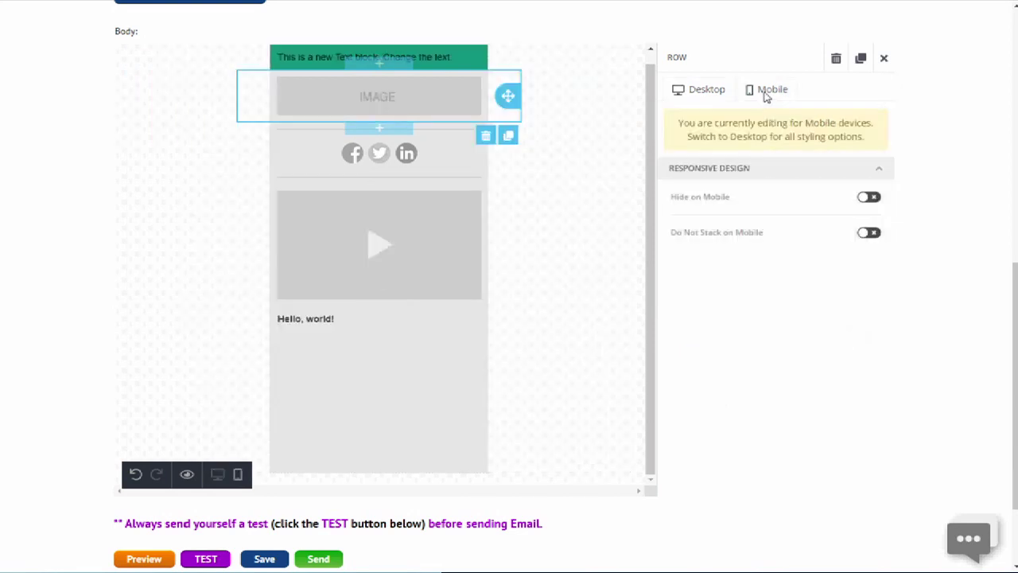
click(718, 93)
click(511, 102)
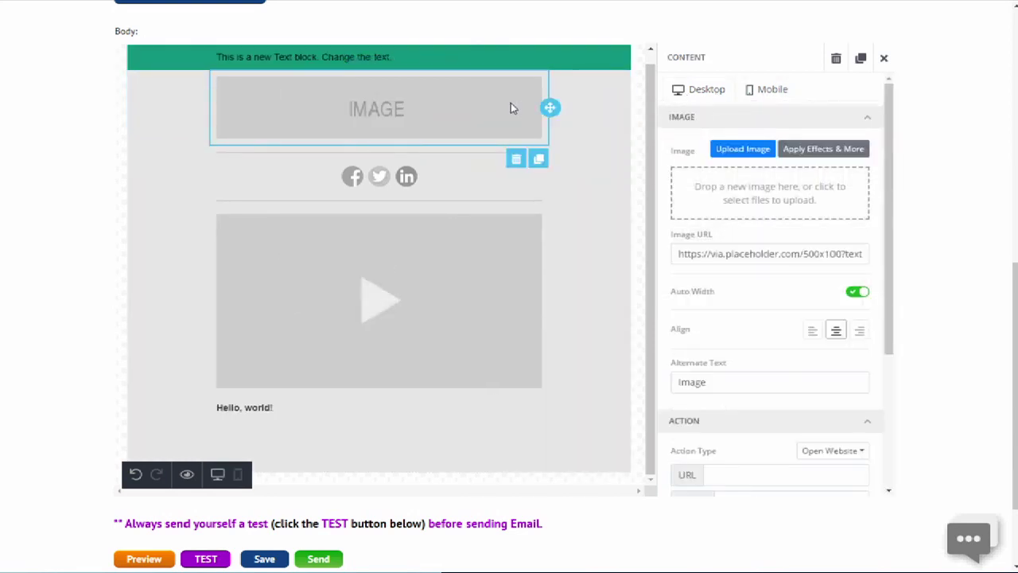
click(602, 136)
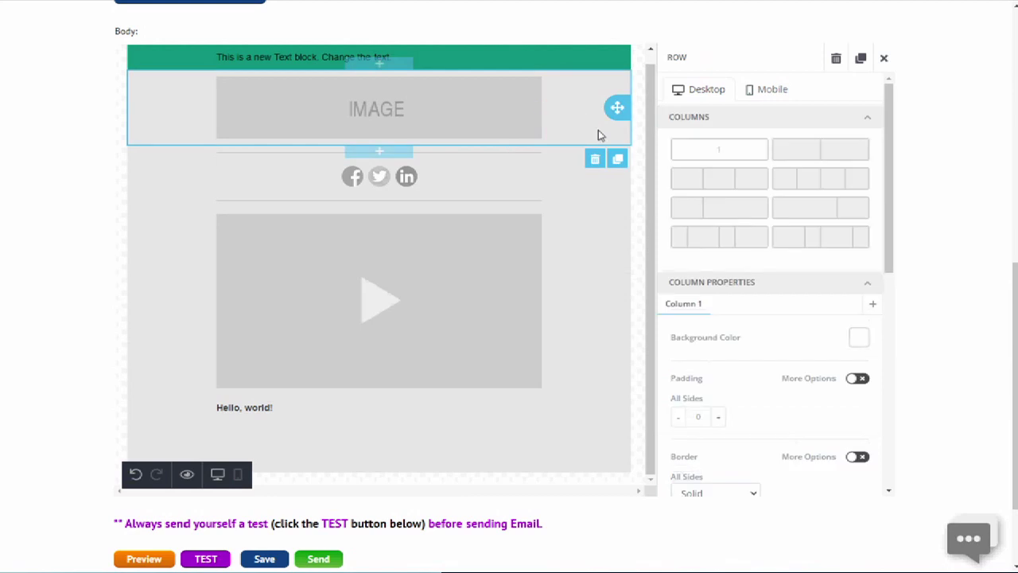
click(495, 112)
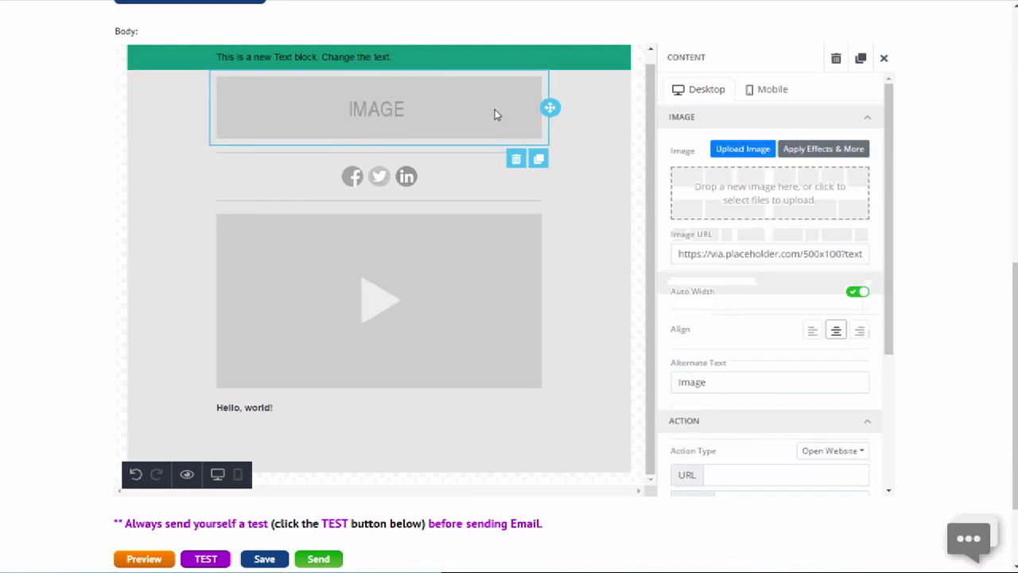
click(580, 123)
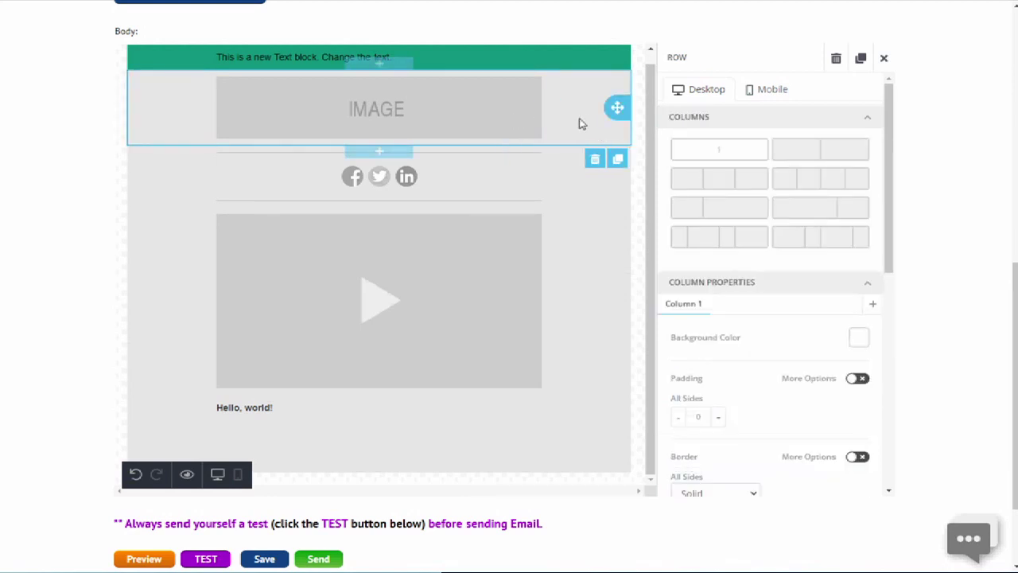
Step: Set the image row's background colour to teal 169179
scroll(796, 207, down, 5)
click(859, 271)
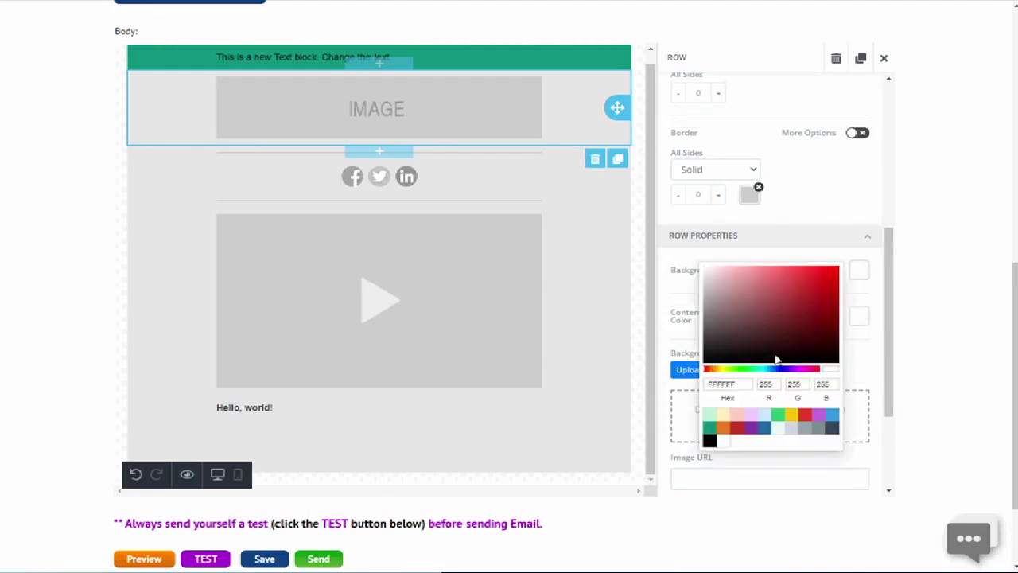
click(709, 428)
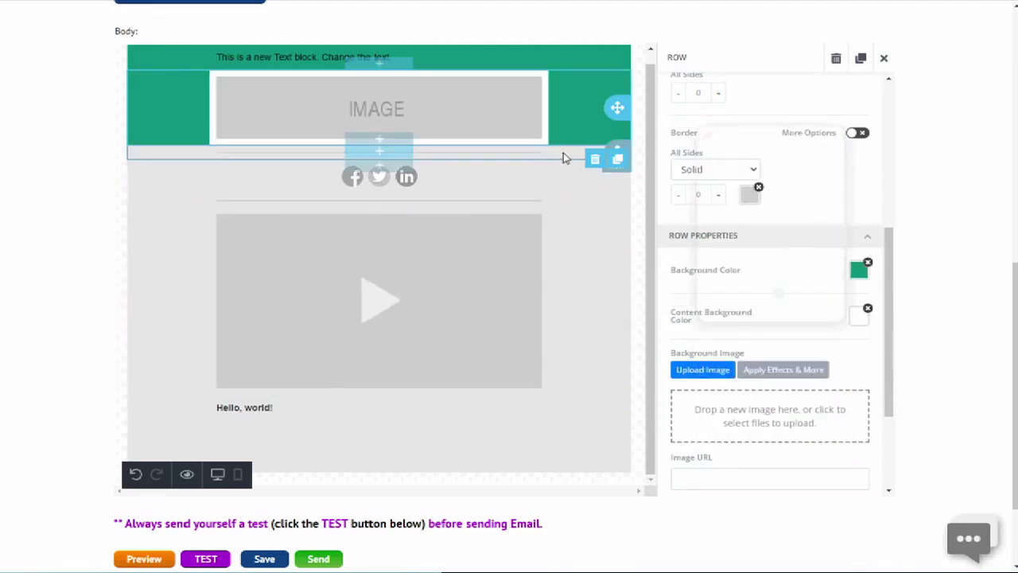
click(859, 270)
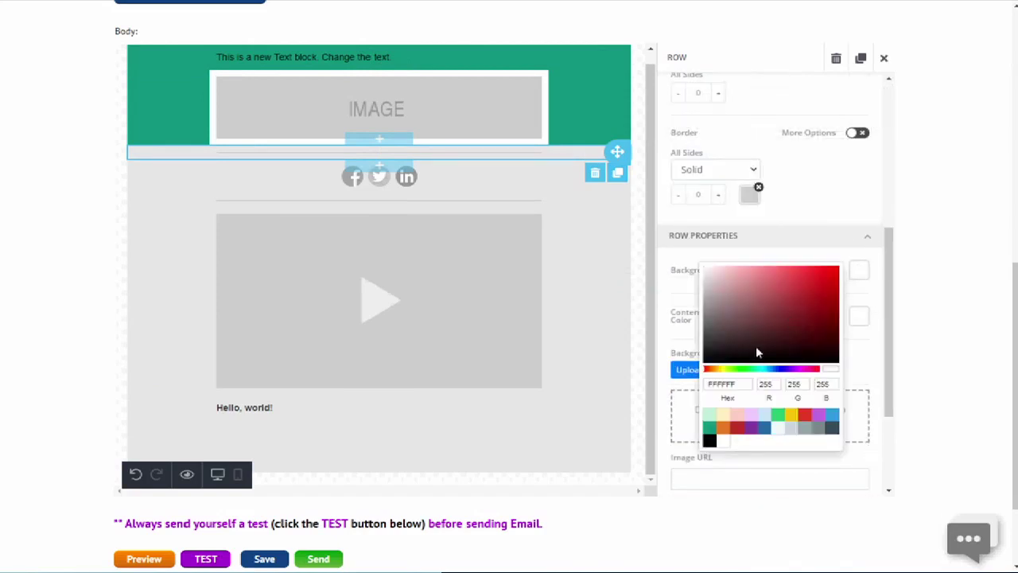
click(710, 428)
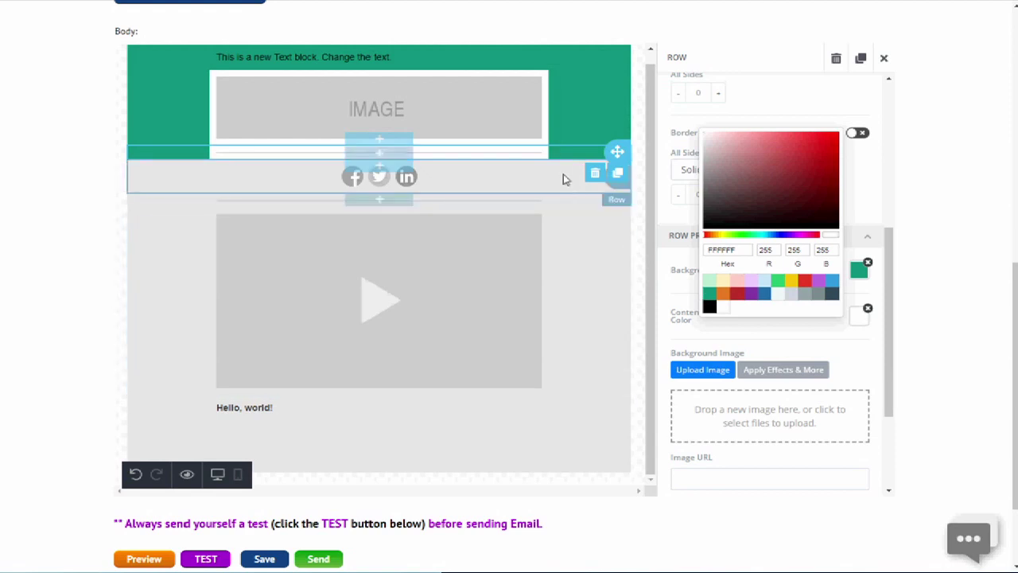
Step: Give the social icons row and the divider row teal backgrounds with white content areas
click(859, 205)
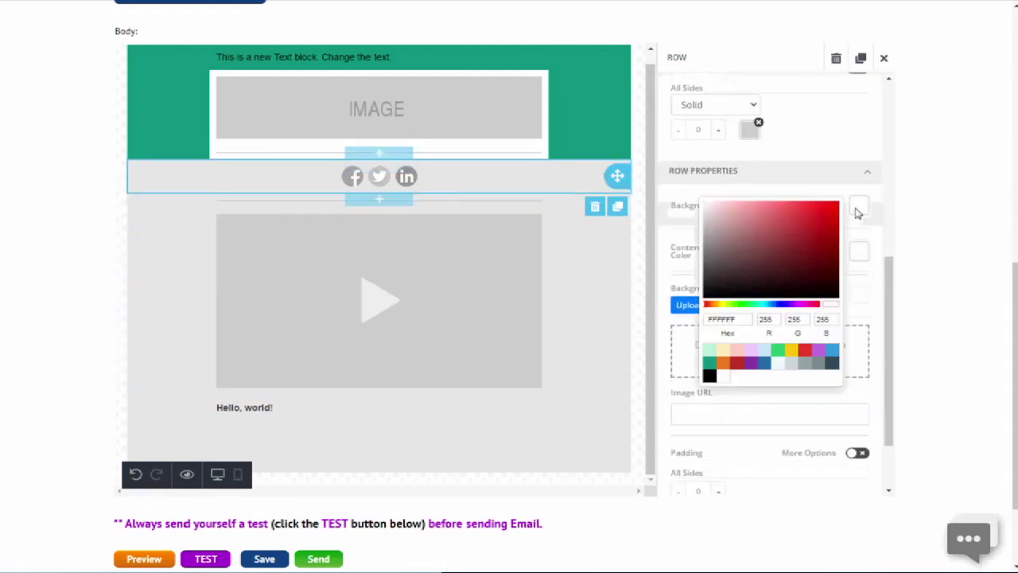
click(710, 363)
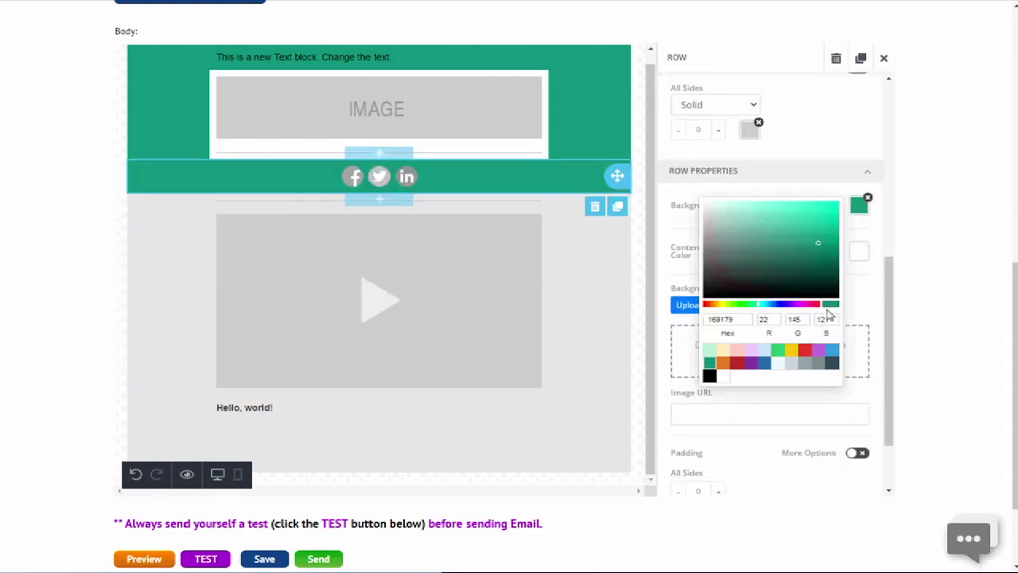
click(859, 254)
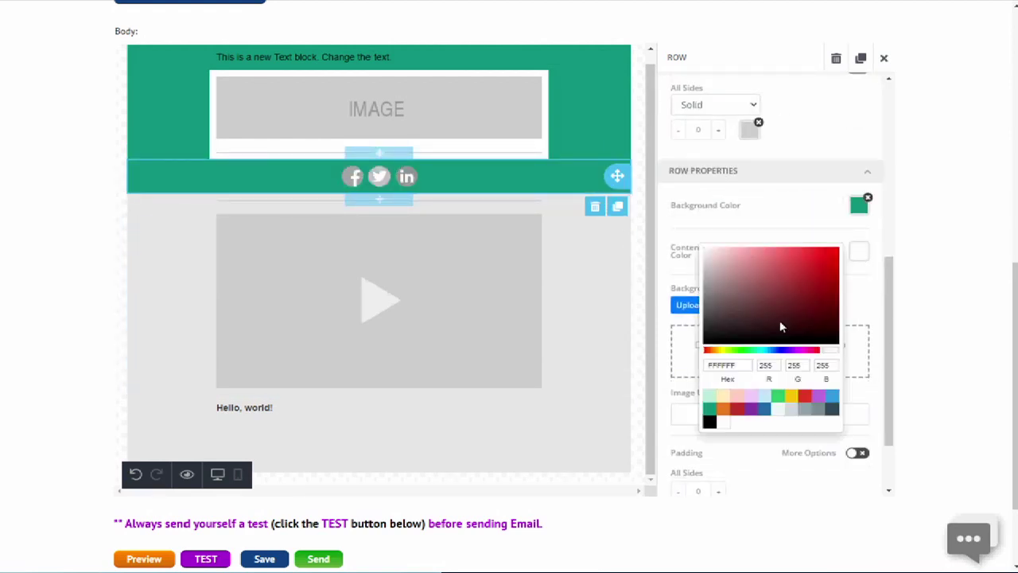
click(570, 202)
click(859, 205)
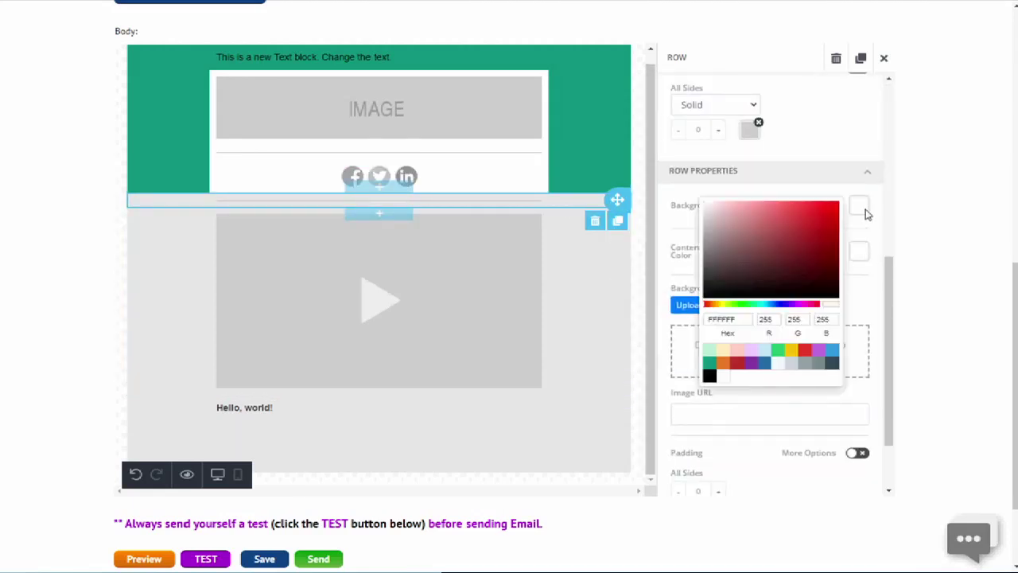
click(709, 363)
click(858, 252)
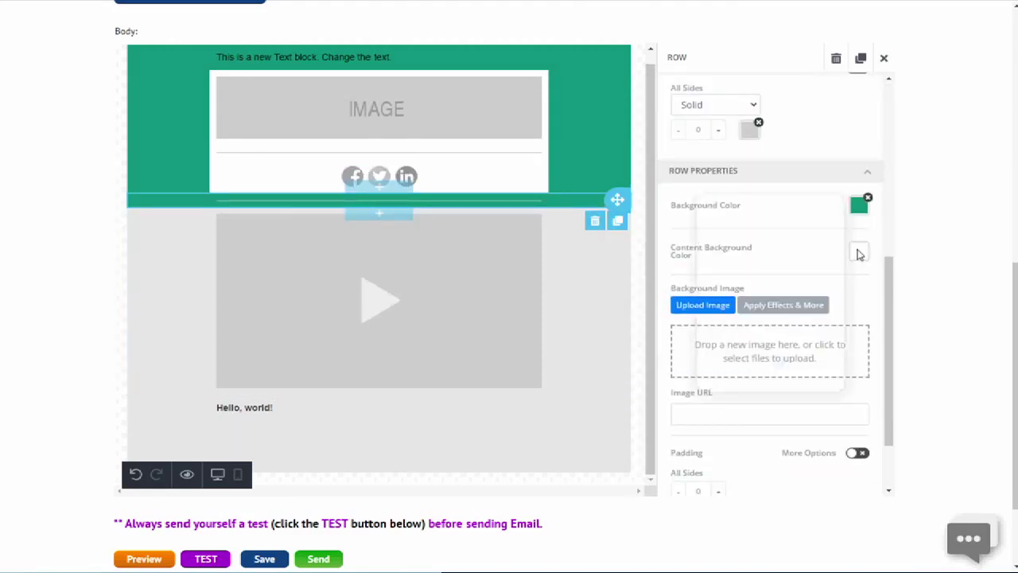
Step: Give the video row a teal background with a white content area
click(570, 228)
scroll(822, 288, down, 10)
click(859, 141)
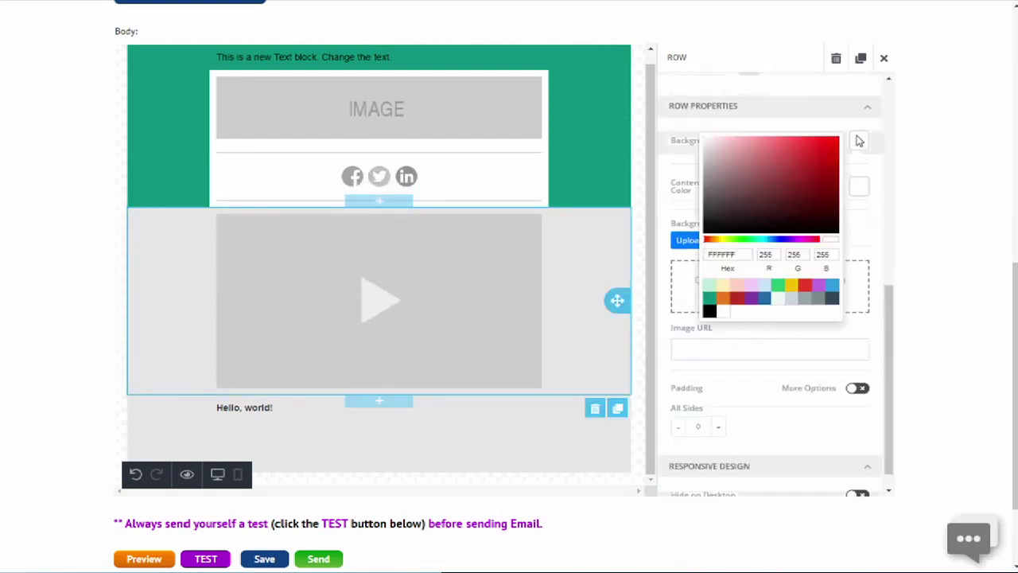
click(709, 298)
click(862, 199)
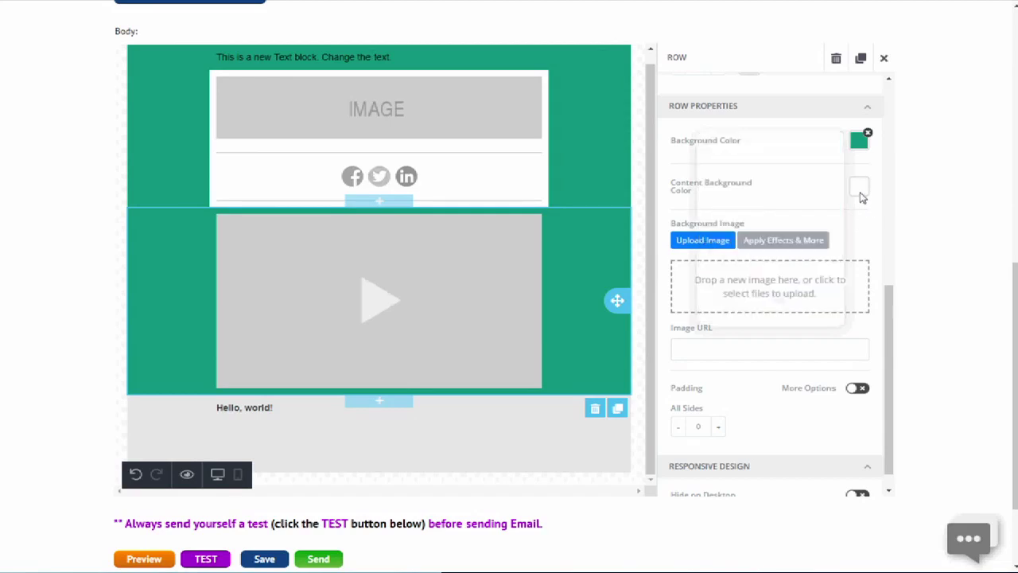
click(859, 188)
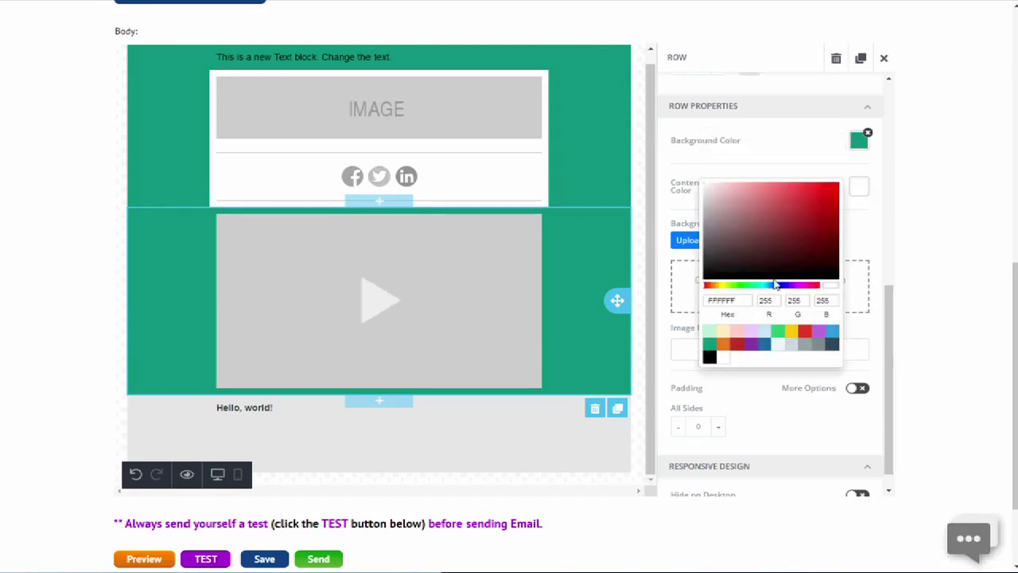
Step: Give the Hello, world! row a teal background, keeping its content area white
click(575, 416)
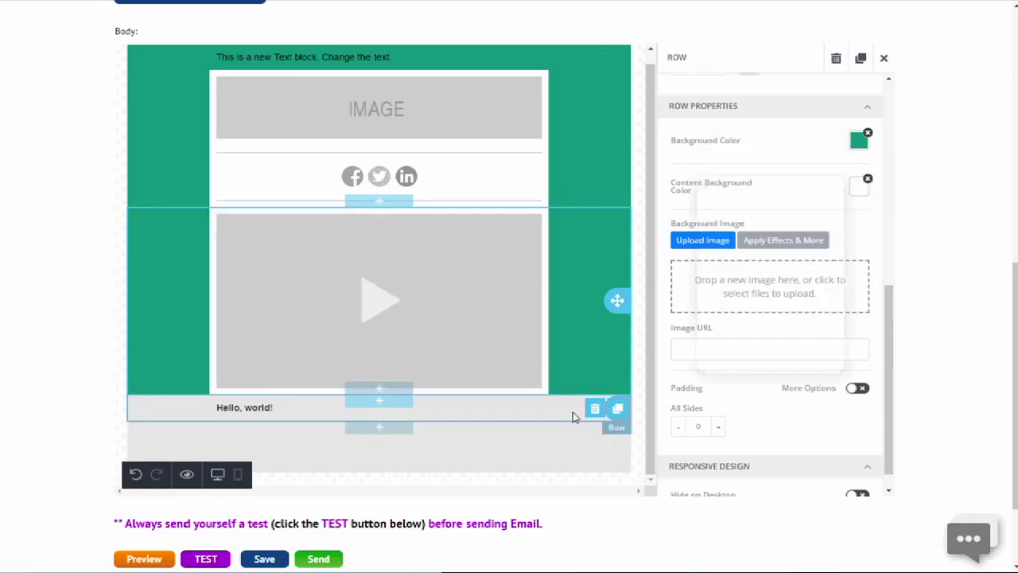
scroll(847, 373, down, 3)
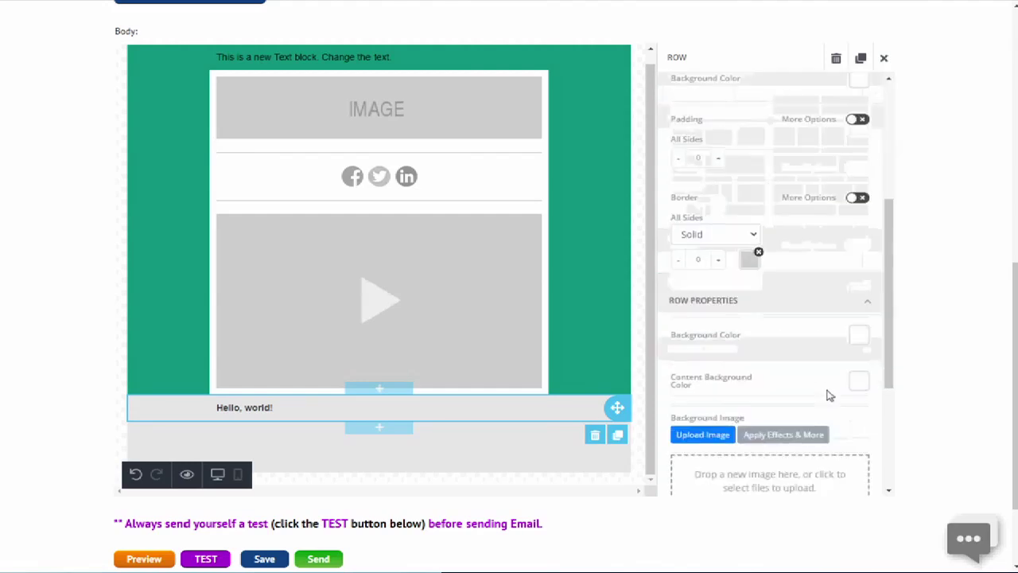
click(860, 335)
click(710, 312)
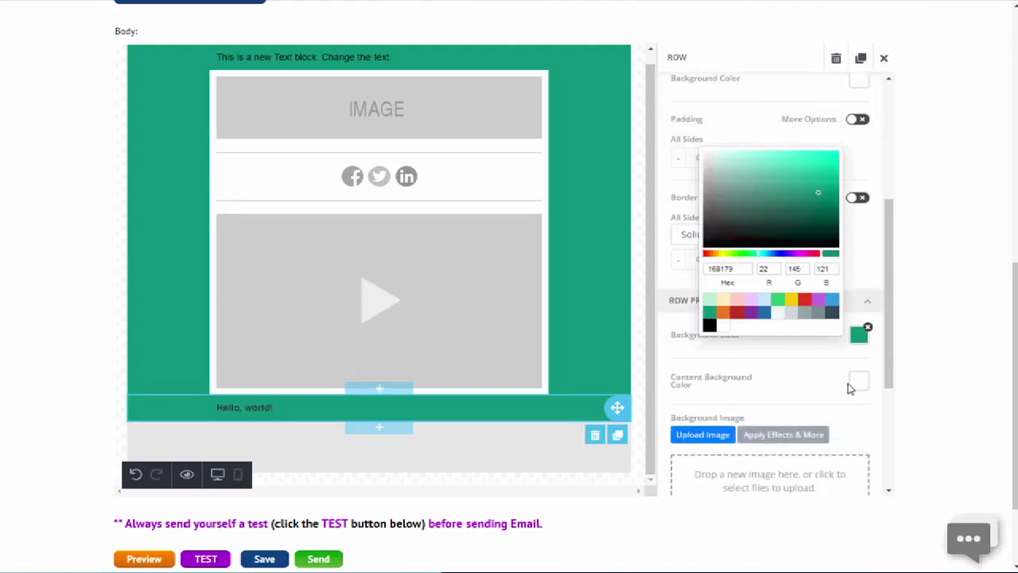
click(858, 383)
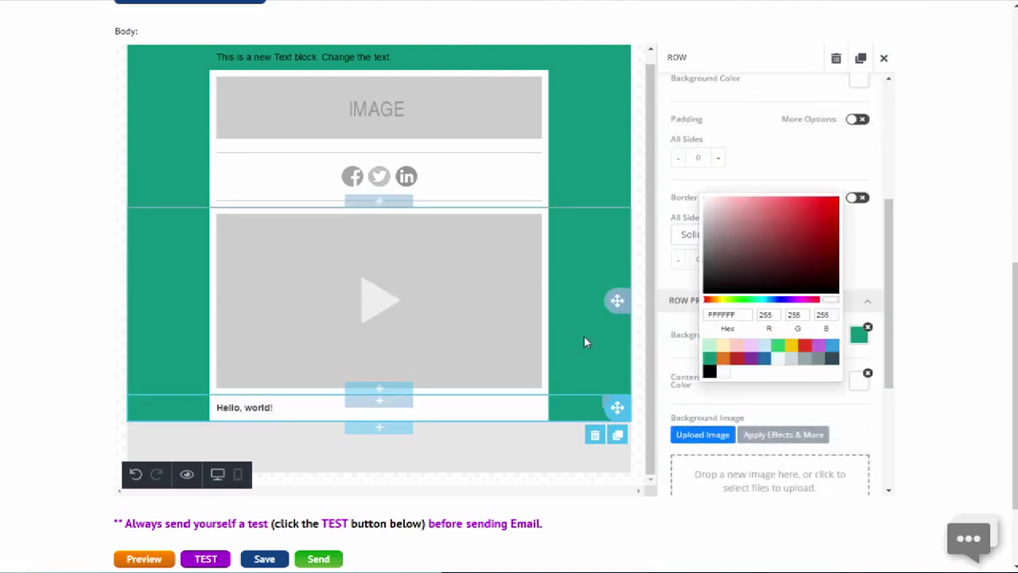
Step: Delete the top placeholder text and upload Header-CPANewsletter_700px into the image block
click(243, 70)
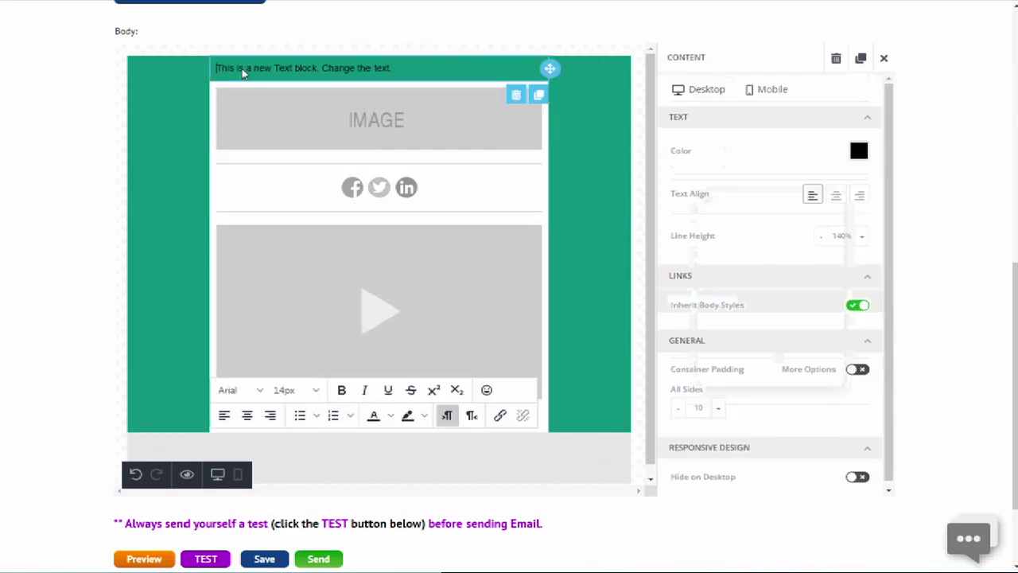
key(Delete)
key(Delete)
key(Delete)
key(Delete)
key(Delete)
key(Delete)
key(Delete)
key(Delete)
key(Delete)
key(Delete)
key(Delete)
key(Delete)
key(Delete)
key(Delete)
key(Delete)
key(Delete)
key(Delete)
key(Delete)
key(Delete)
key(Delete)
key(Delete)
key(Delete)
key(Delete)
key(Delete)
key(Delete)
key(Delete)
key(Delete)
key(Delete)
key(Delete)
key(Delete)
key(Delete)
key(Delete)
key(Delete)
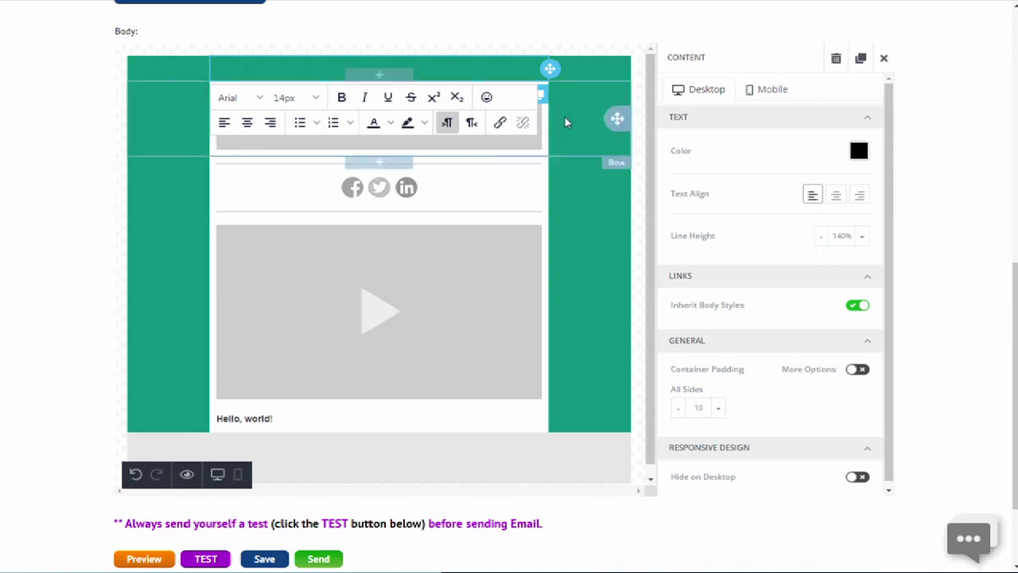
click(593, 102)
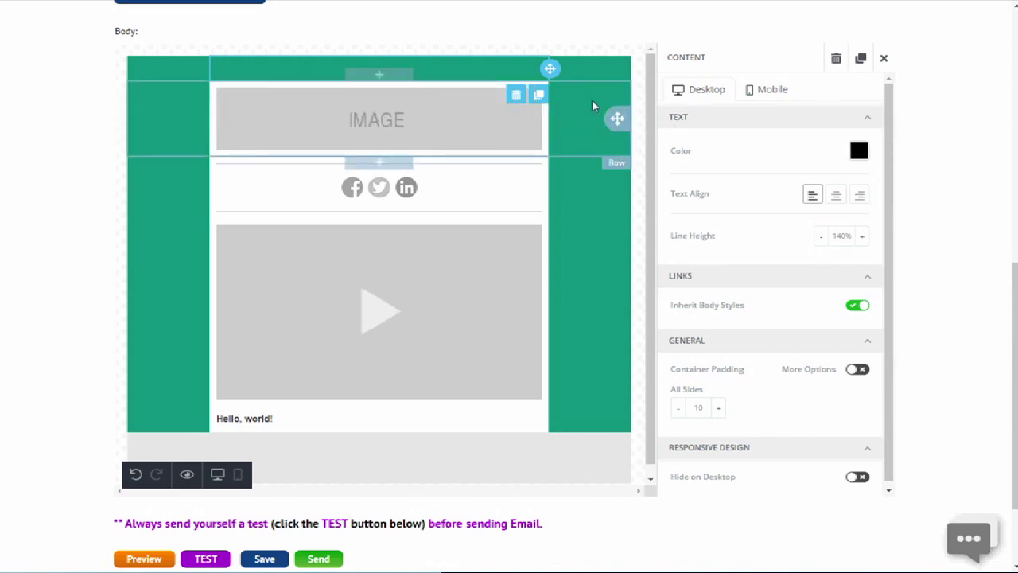
click(426, 104)
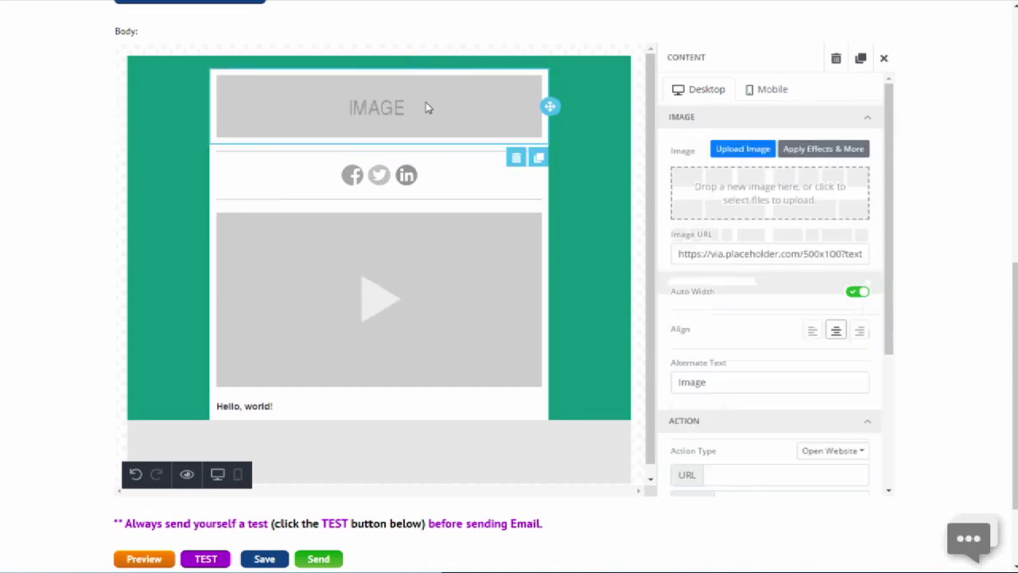
click(747, 151)
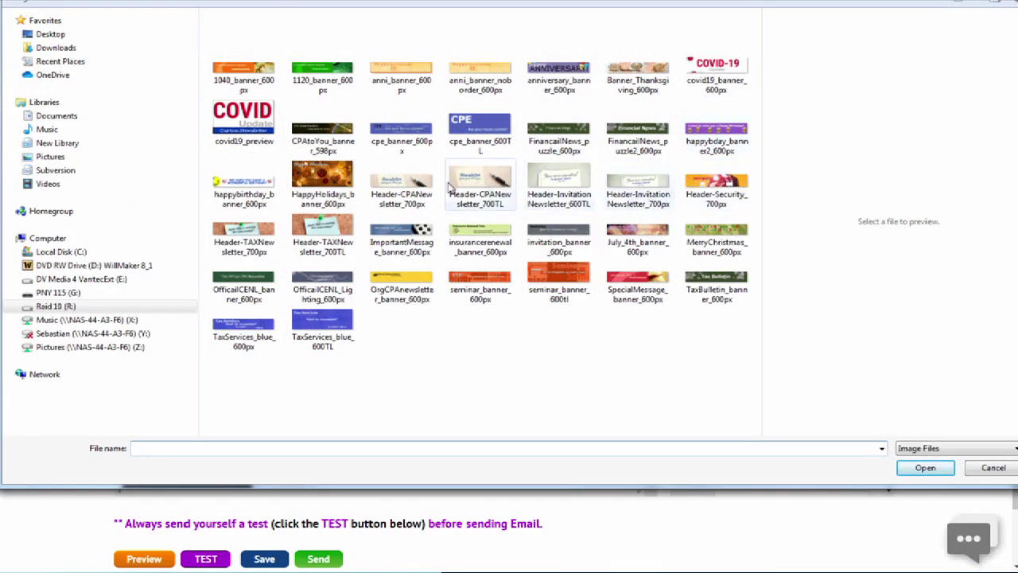
click(417, 184)
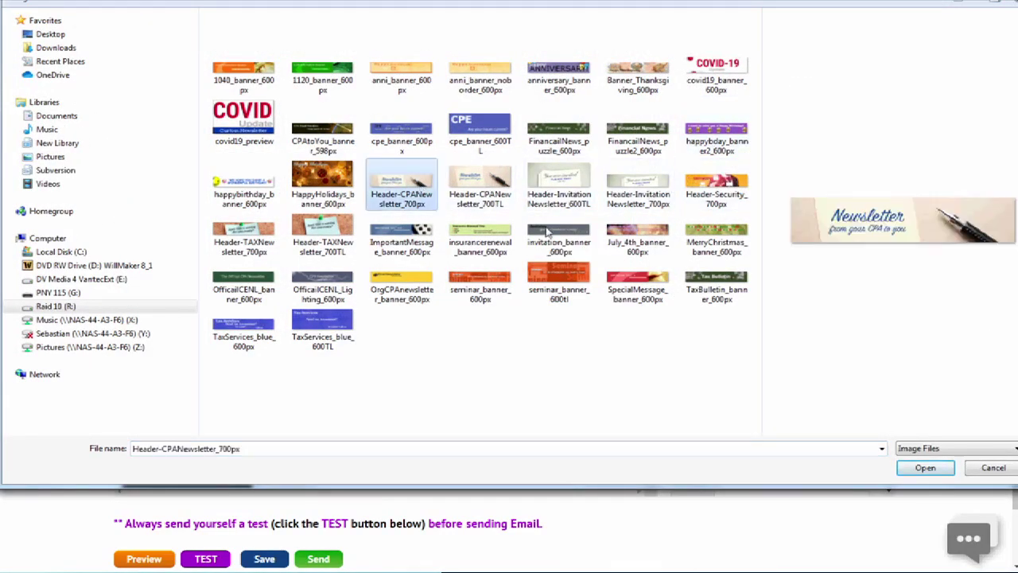
click(924, 467)
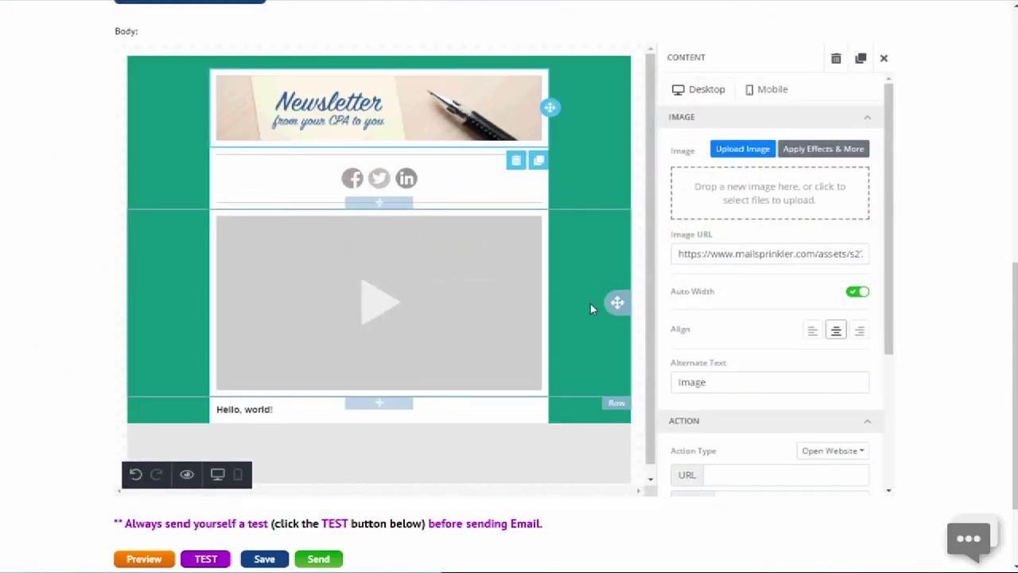
Step: Add Twitter, LinkedIn and Instagram icons alongside Facebook in the Social block
click(478, 172)
click(682, 226)
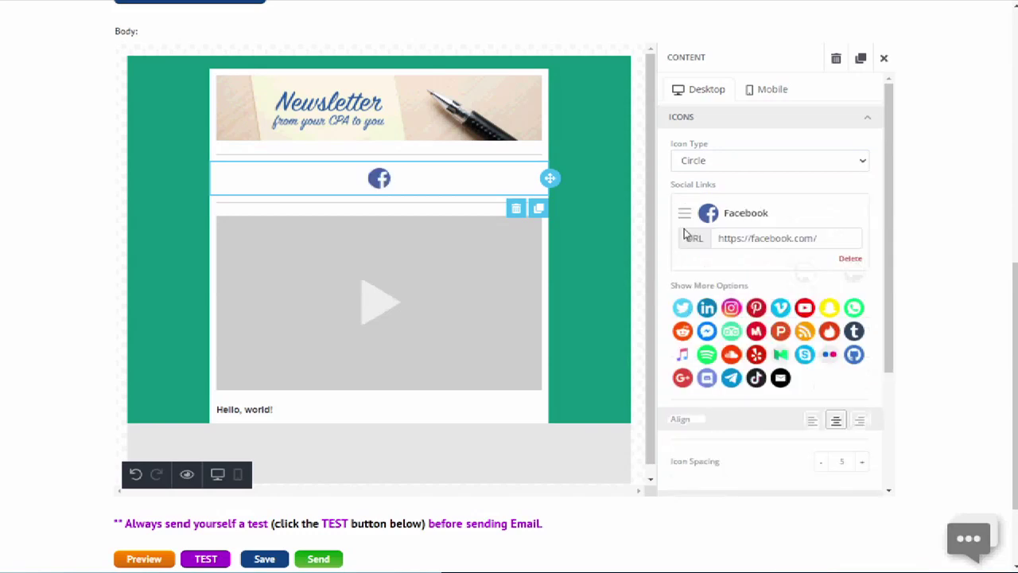
click(683, 309)
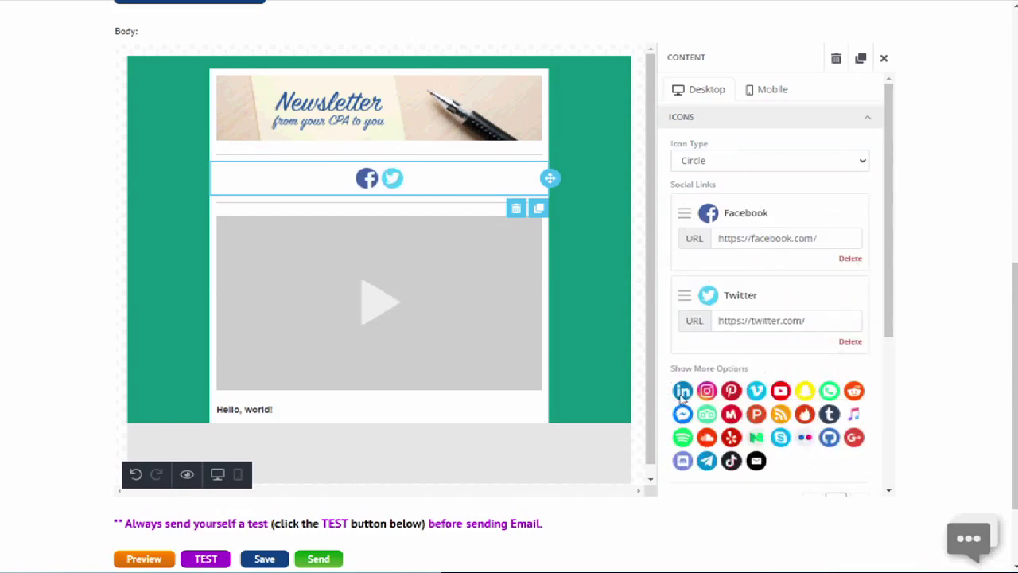
click(682, 391)
click(683, 474)
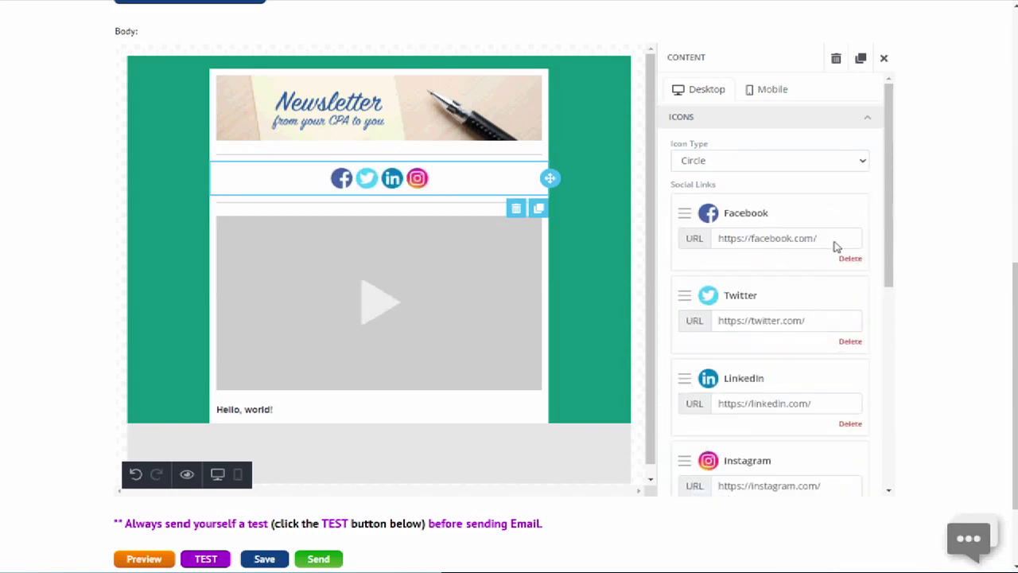
click(884, 59)
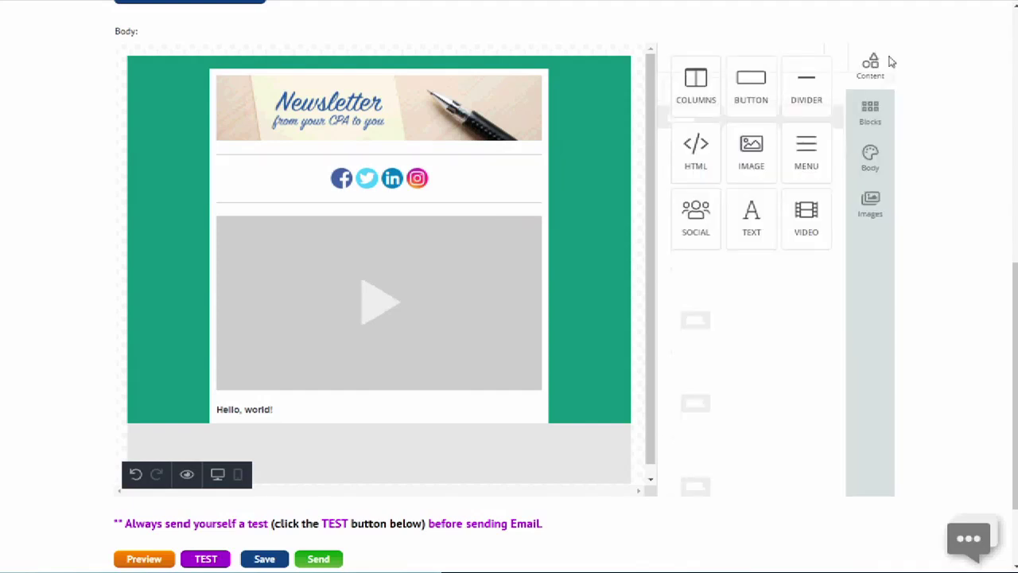
click(498, 275)
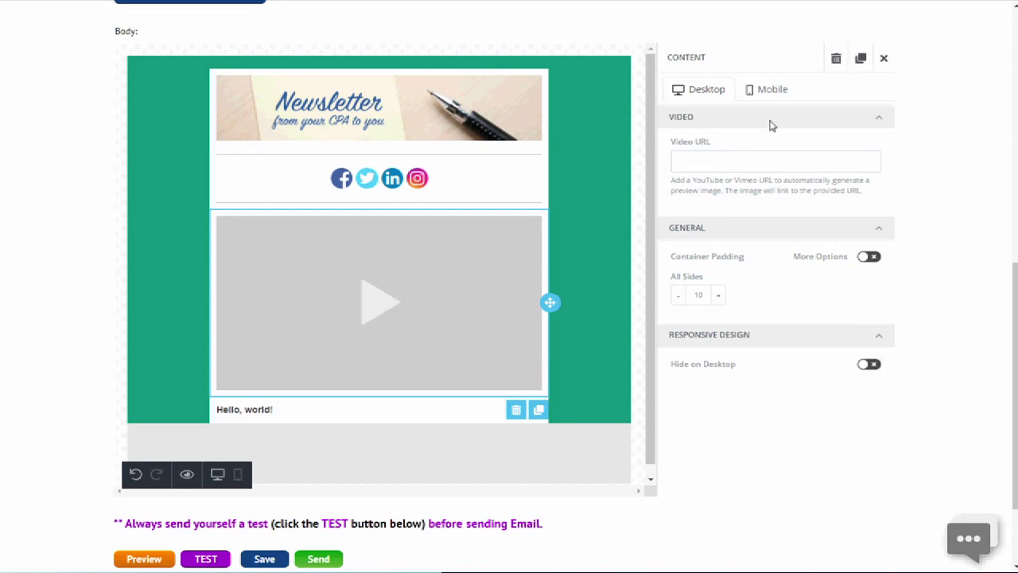
click(744, 162)
text(https://youtu.be/Fn2PAa_imnQ)
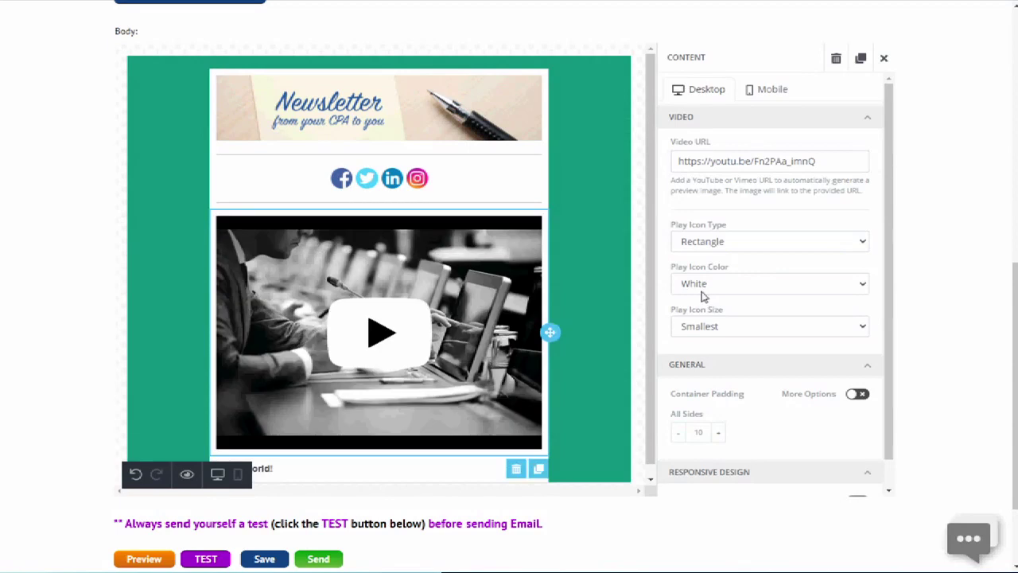
click(724, 327)
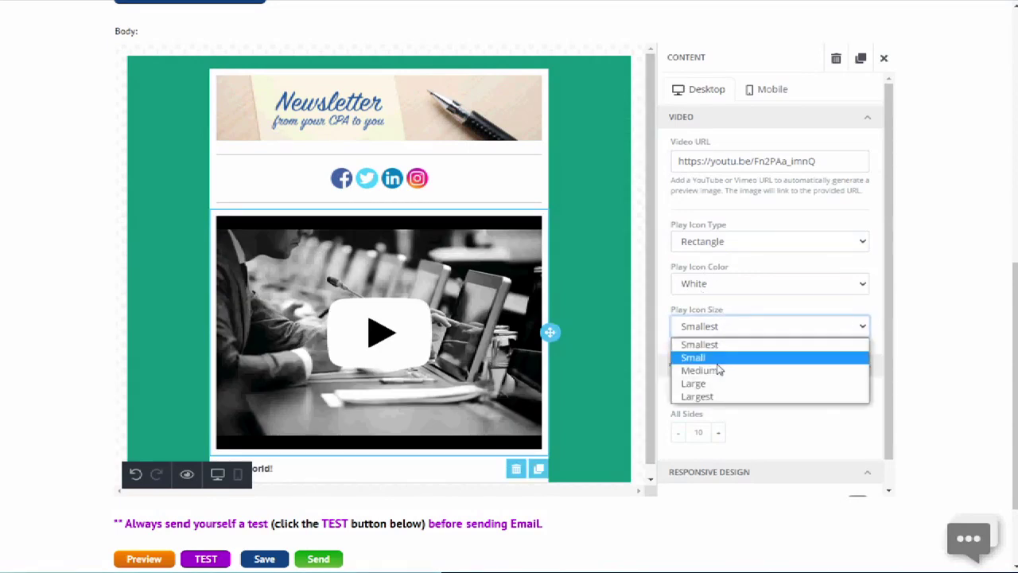
click(717, 358)
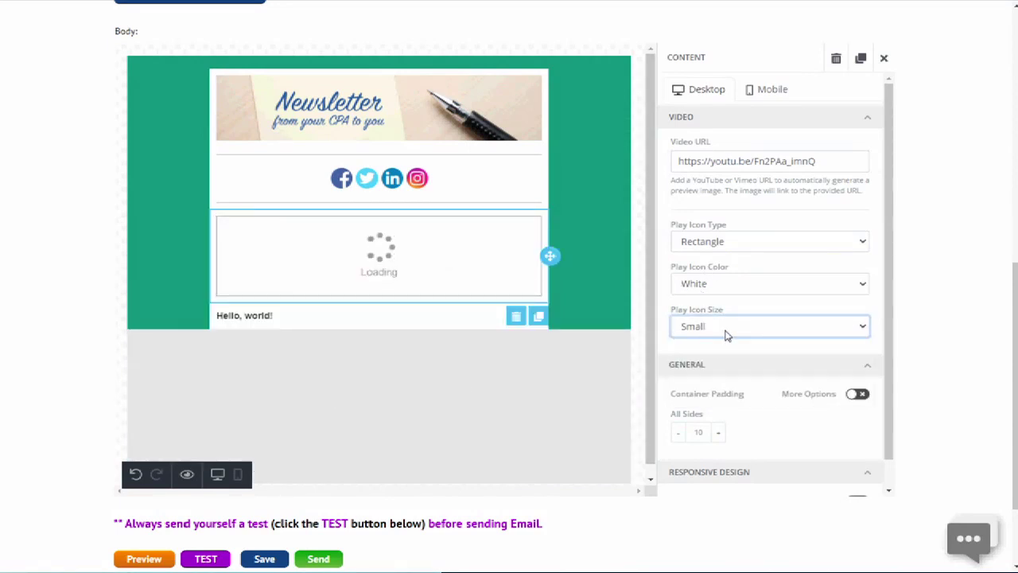
click(725, 334)
click(720, 344)
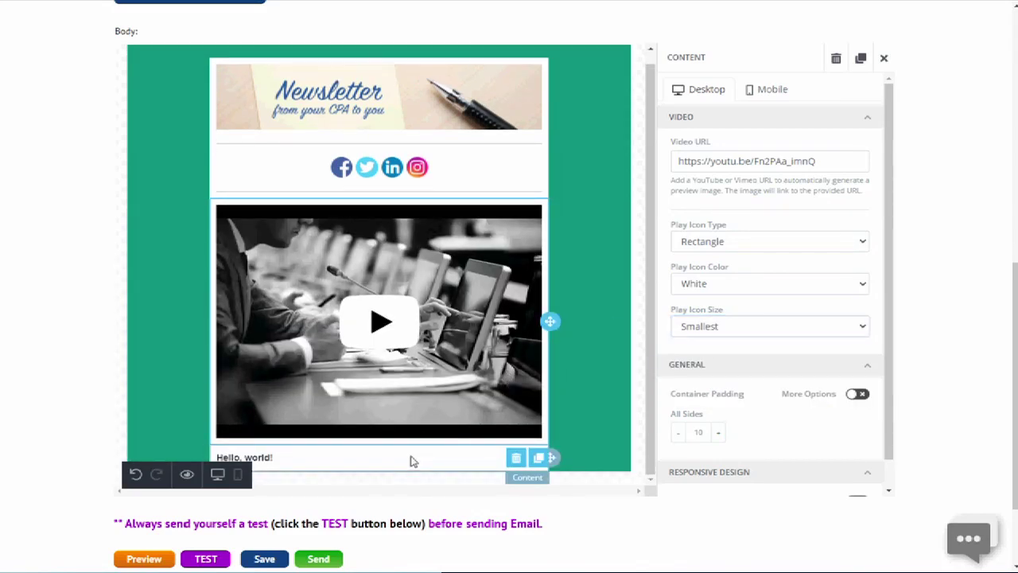
Step: Open the Hello, world! block's HTML editor and return to the top of the page
click(409, 461)
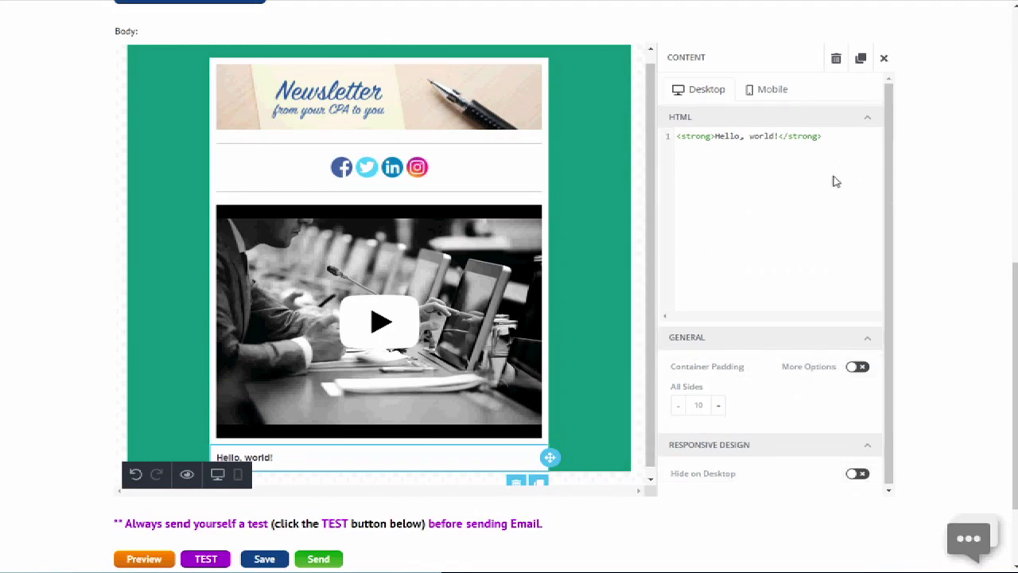
scroll(835, 181, up, 1)
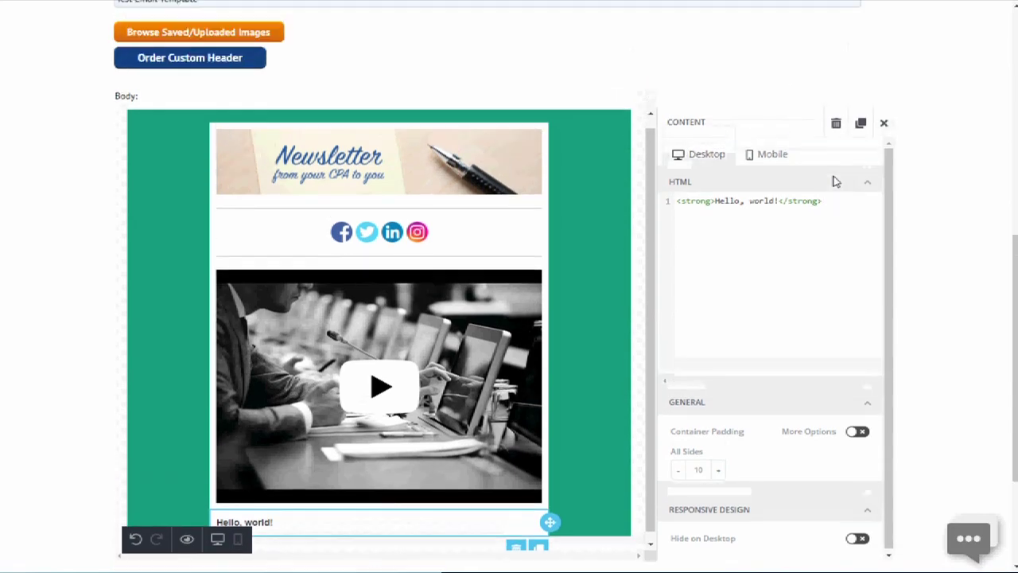
scroll(835, 182, up, 5)
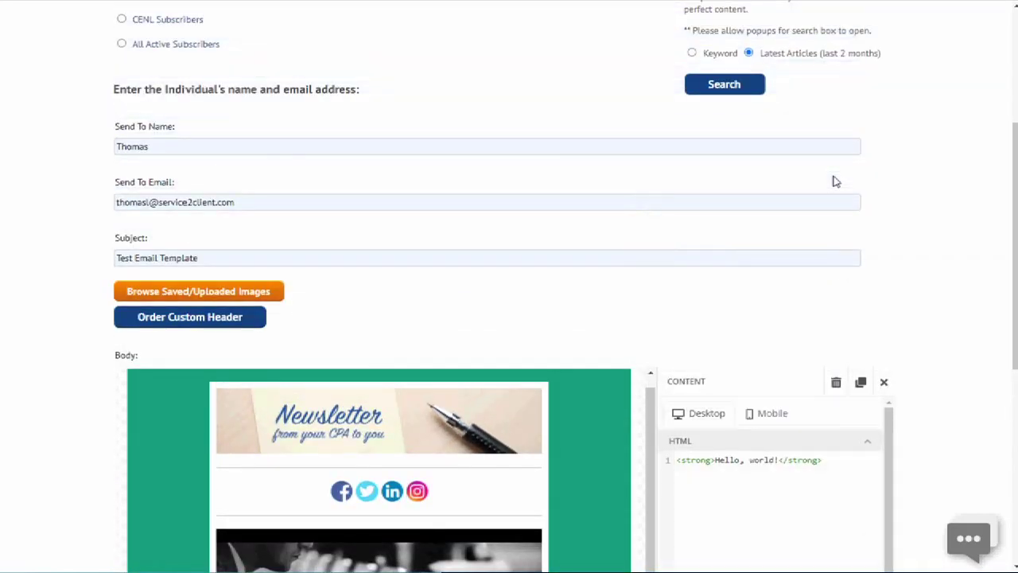
scroll(835, 182, up, 3)
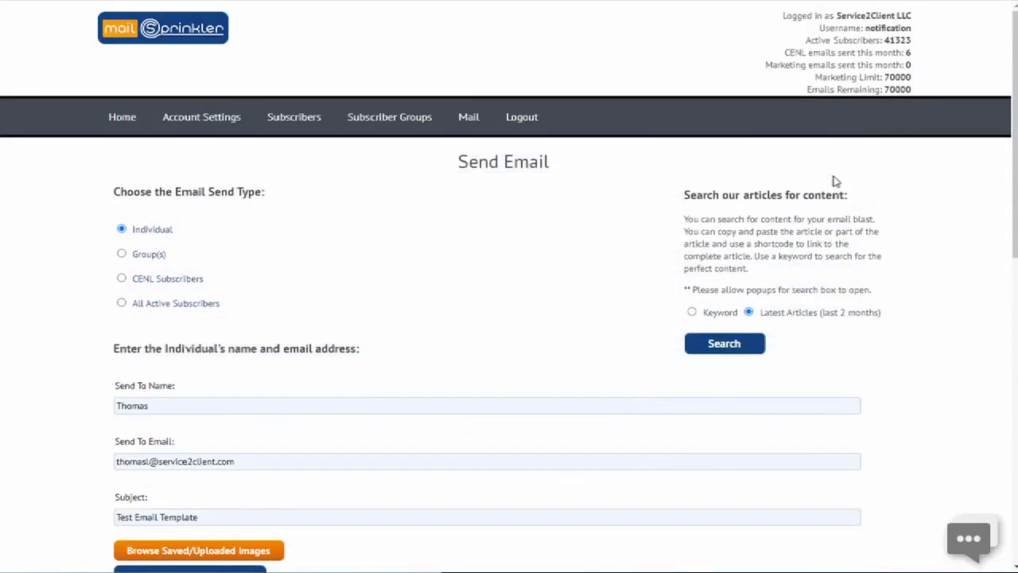
Step: Search articles by keyword 'esignature' and open the eSignatures article
click(691, 313)
click(707, 344)
text(e)
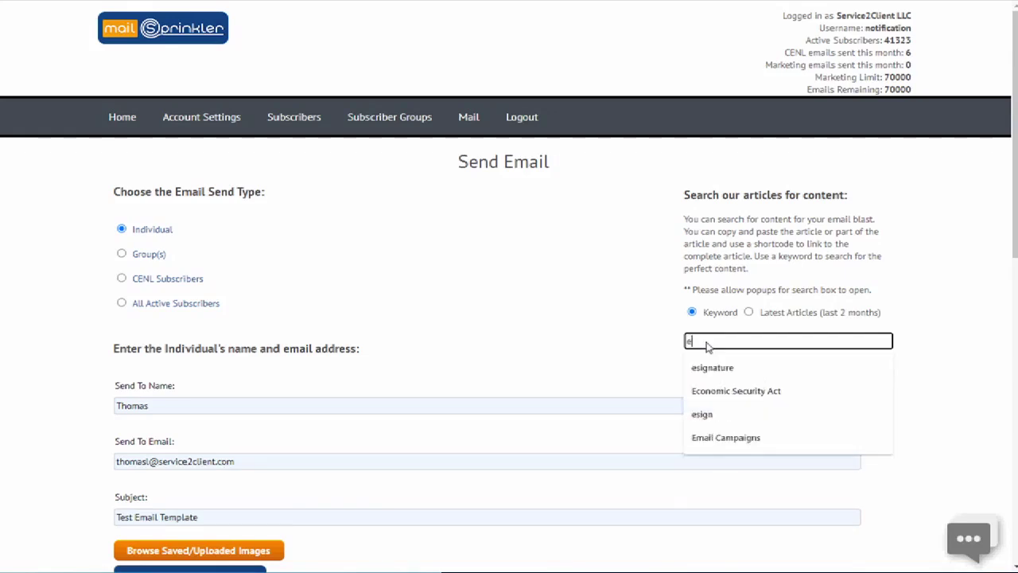
text(sign)
click(711, 371)
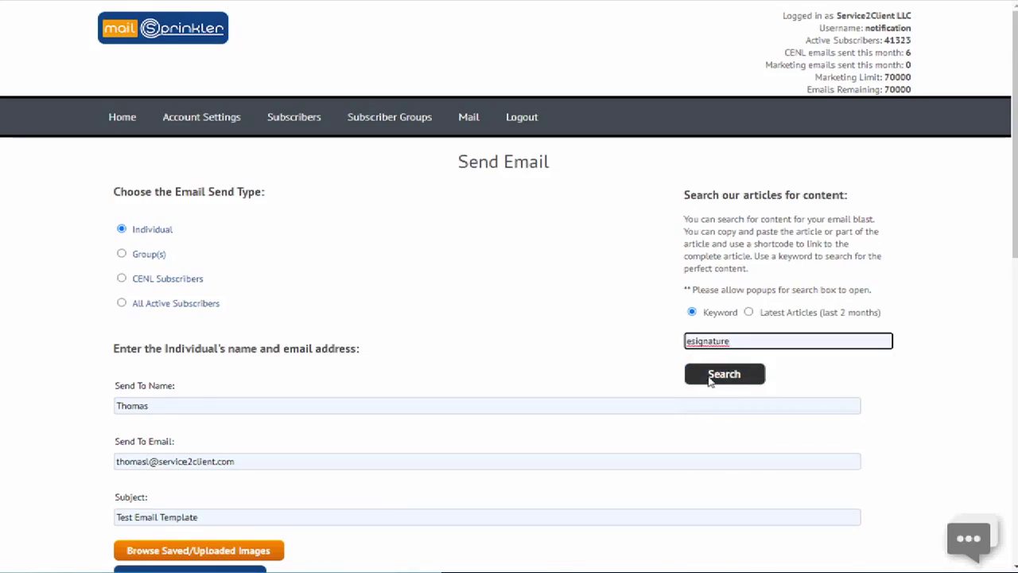
click(710, 375)
click(257, 141)
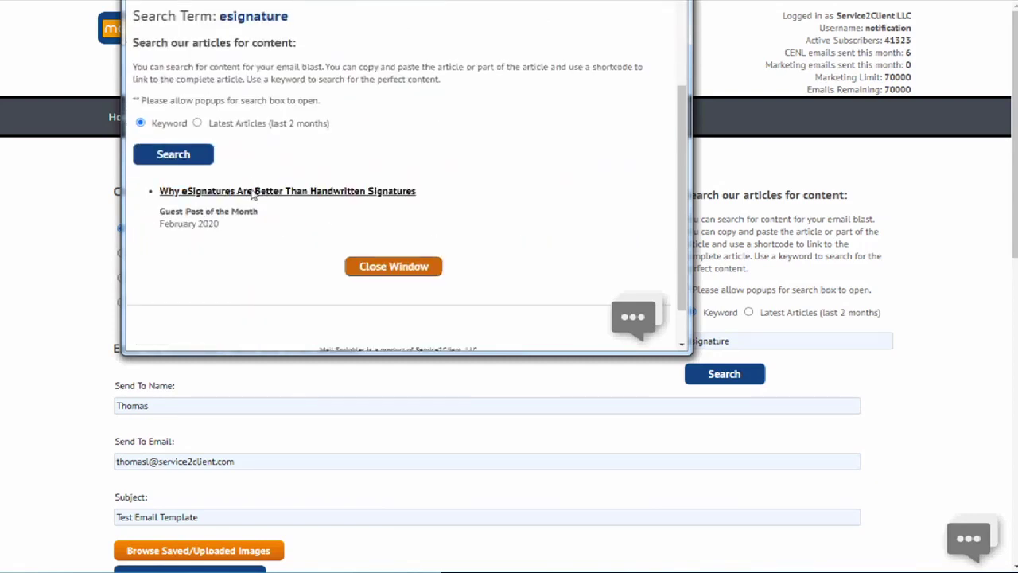
click(253, 194)
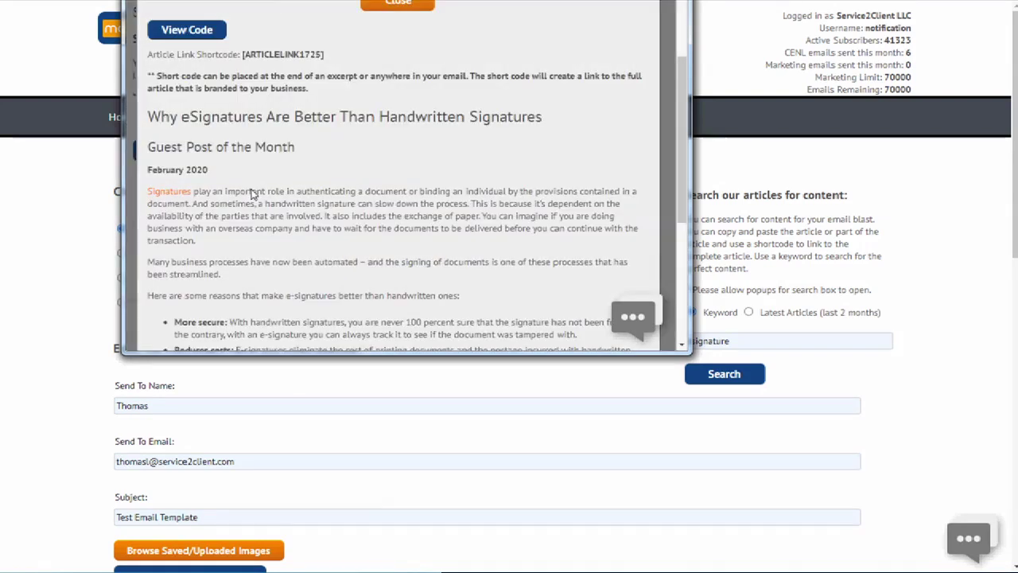
Step: View the eSignatures article's HTML code and copy it
click(191, 32)
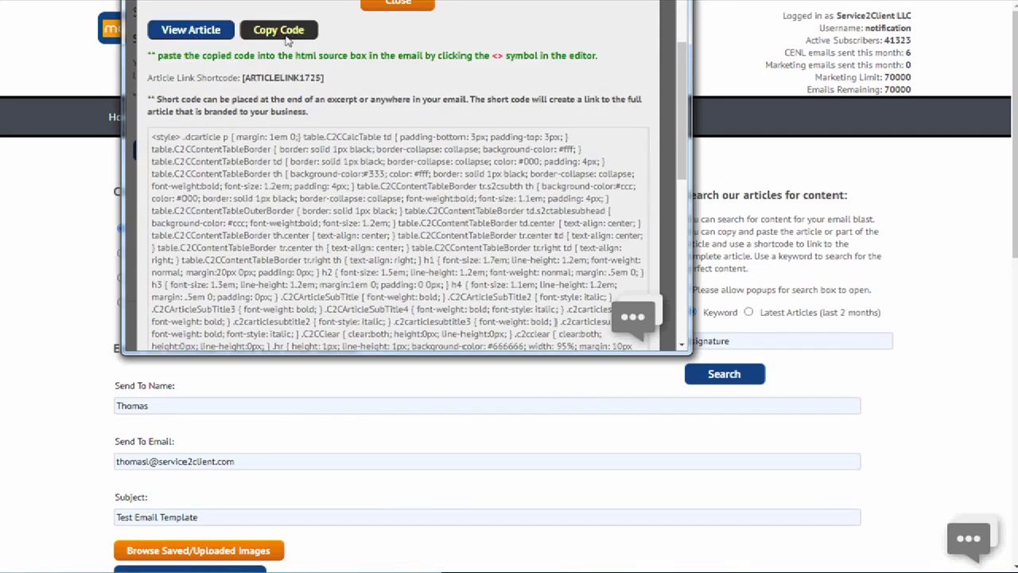
scroll(288, 40, up, 1)
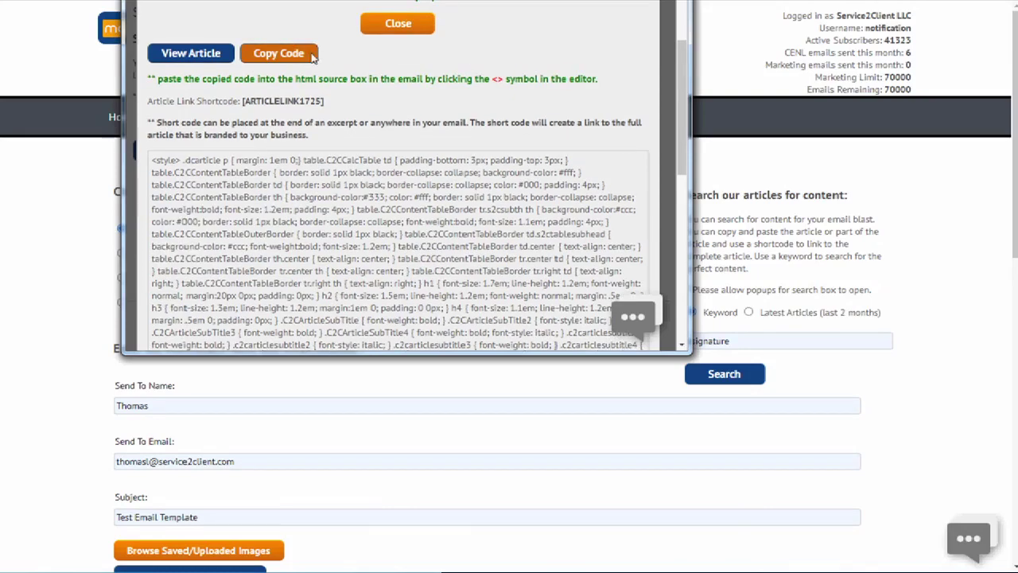
click(782, 175)
scroll(780, 172, down, 5)
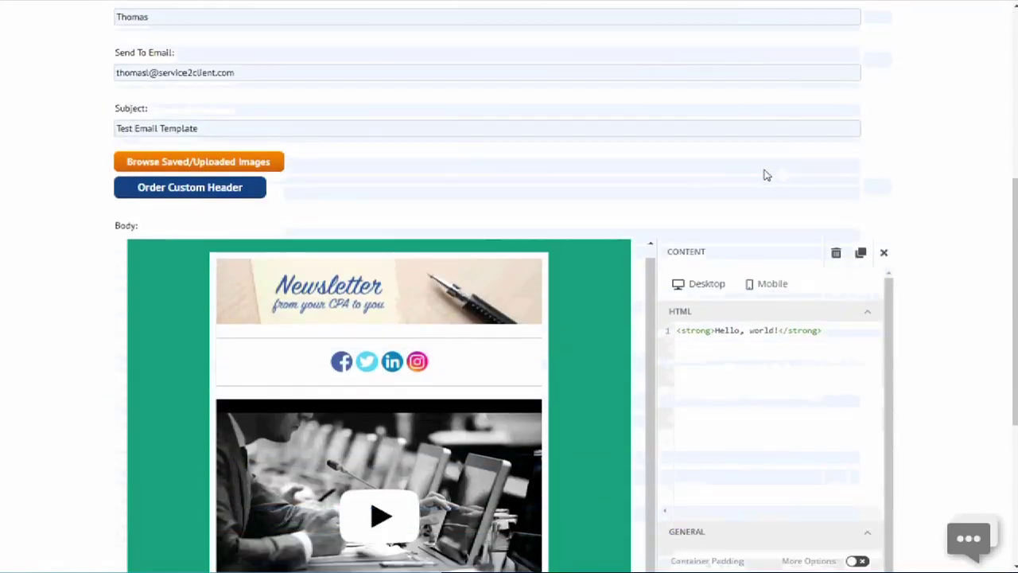
Step: Replace the Hello, world! markup with the pasted eSignatures article code
click(824, 345)
key(BackSpace)
key(BackSpace)
key(BackSpace)
key(BackSpace)
key(BackSpace)
key(BackSpace)
key(BackSpace)
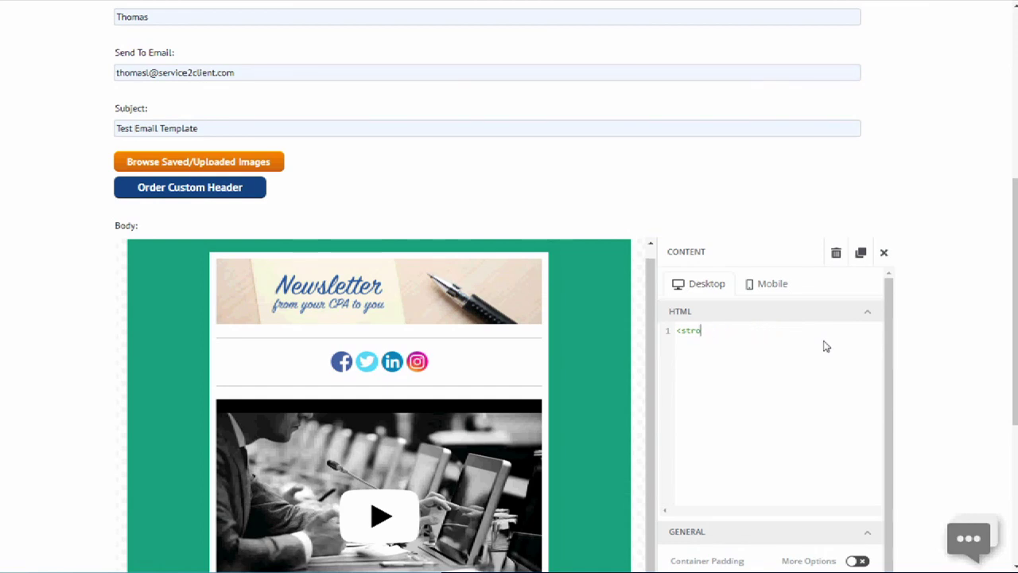
right_click(824, 345)
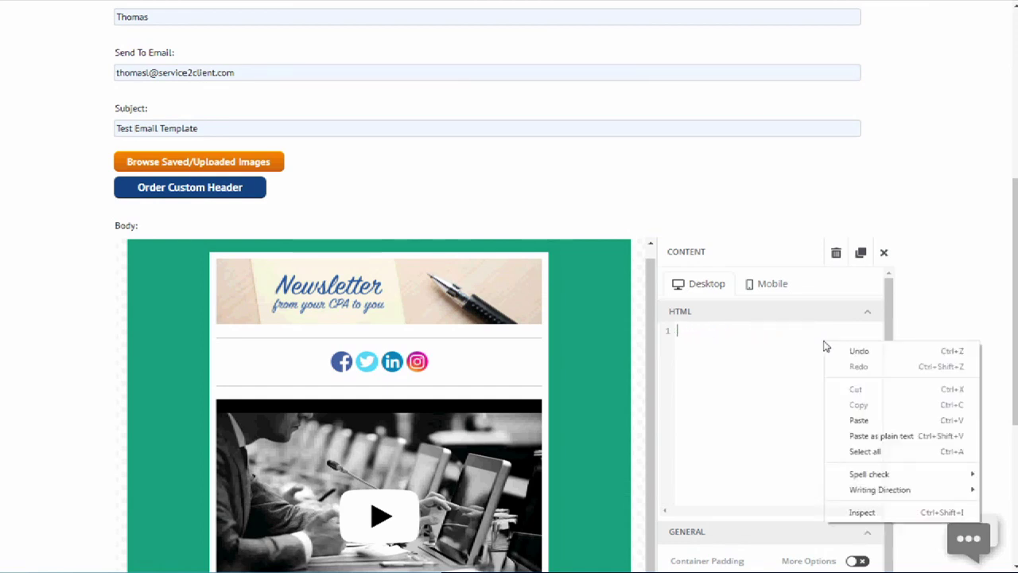
click(873, 426)
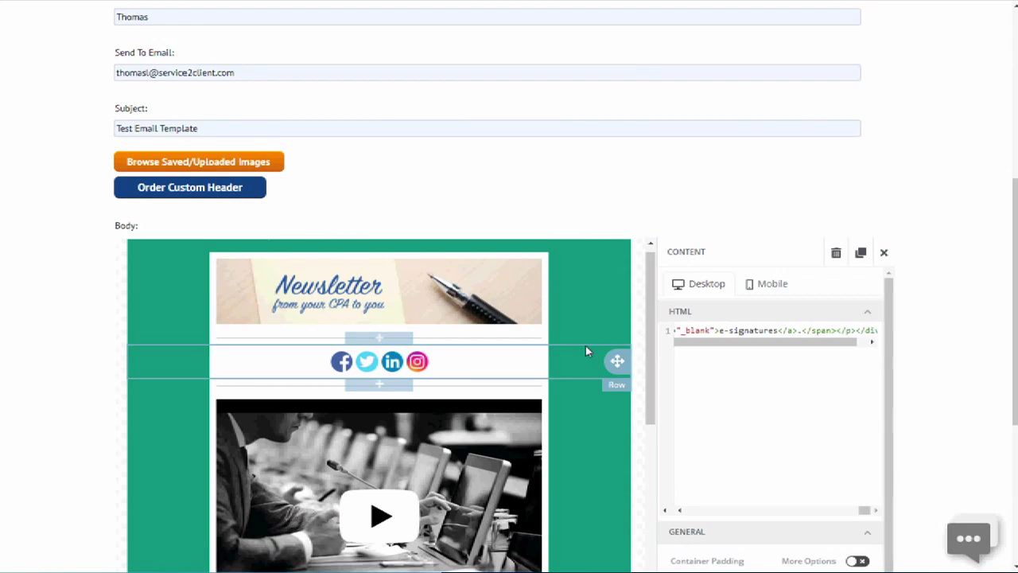
Step: Scroll through the email to check the article below the video
scroll(585, 345, down, 2)
scroll(472, 378, down, 2)
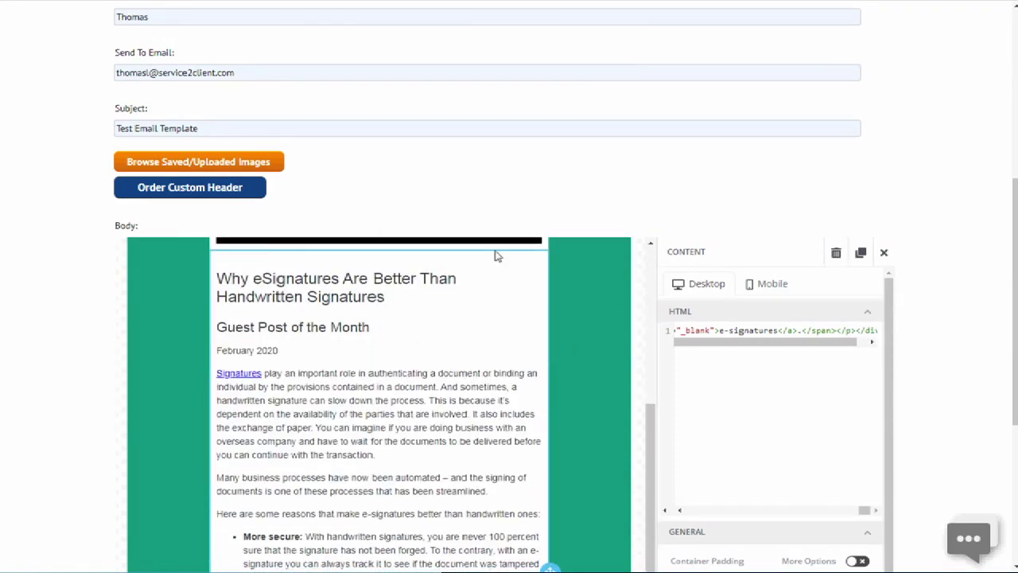
scroll(497, 255, down, 5)
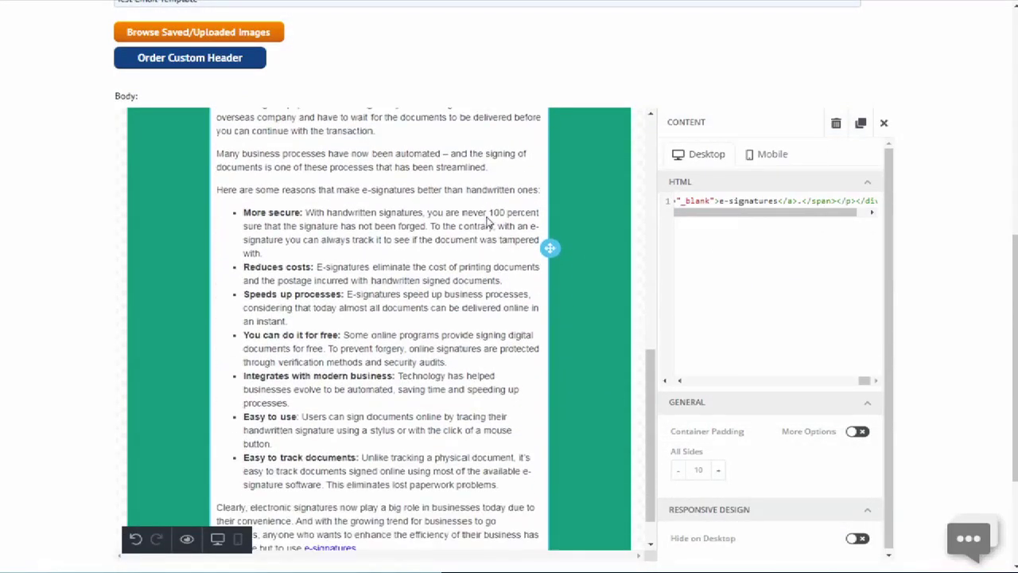
scroll(488, 222, down, 1)
scroll(452, 289, up, 3)
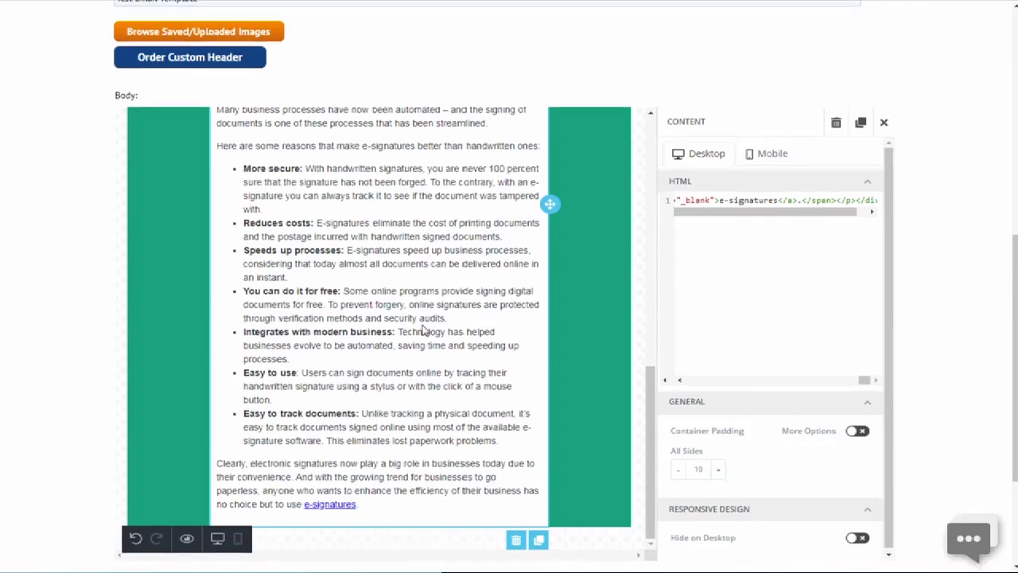
scroll(526, 276, down, 4)
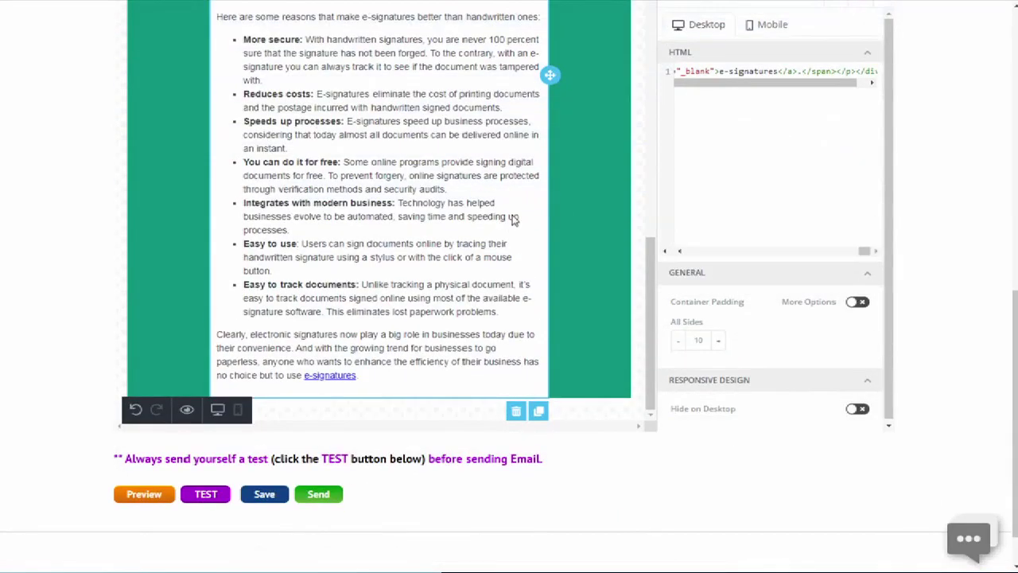
scroll(514, 218, up, 6)
scroll(484, 201, up, 4)
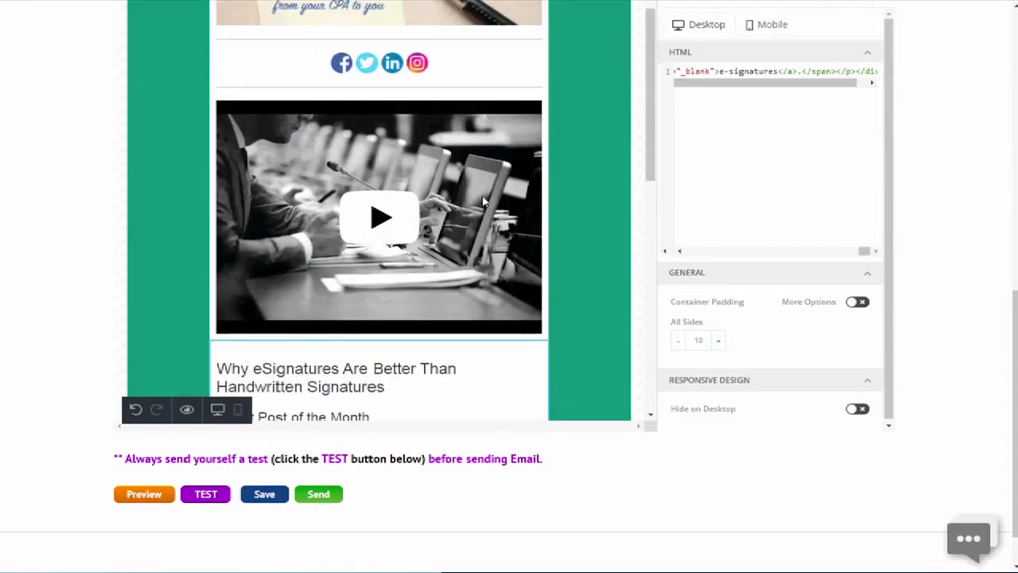
scroll(484, 202, down, 9)
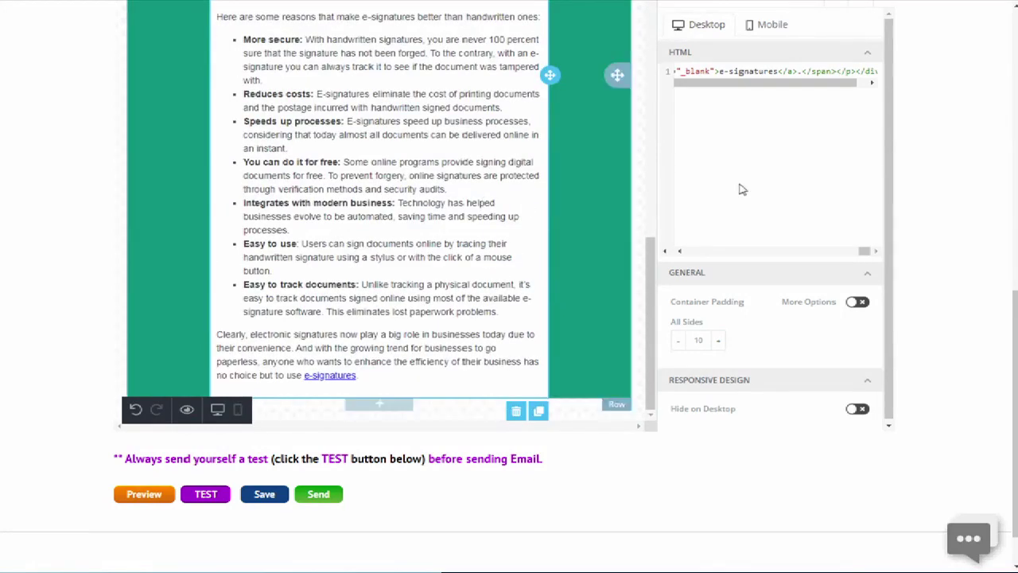
scroll(928, 127, up, 2)
Step: Drag empty columns rows beneath the eSignatures article, discarding a misplaced one, and select the lower row
click(884, 123)
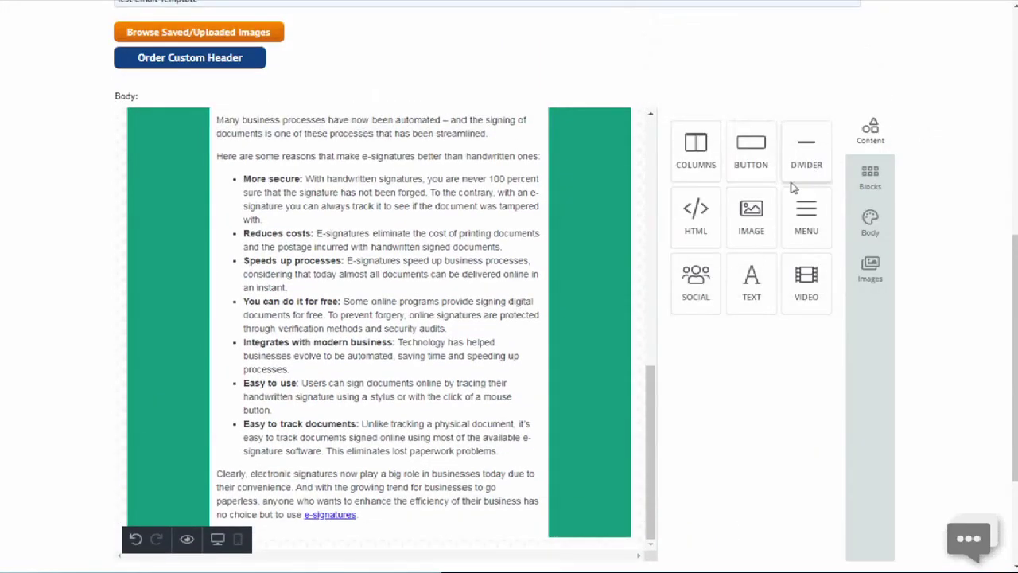
drag(687, 174, 534, 542)
drag(692, 168, 494, 526)
click(836, 122)
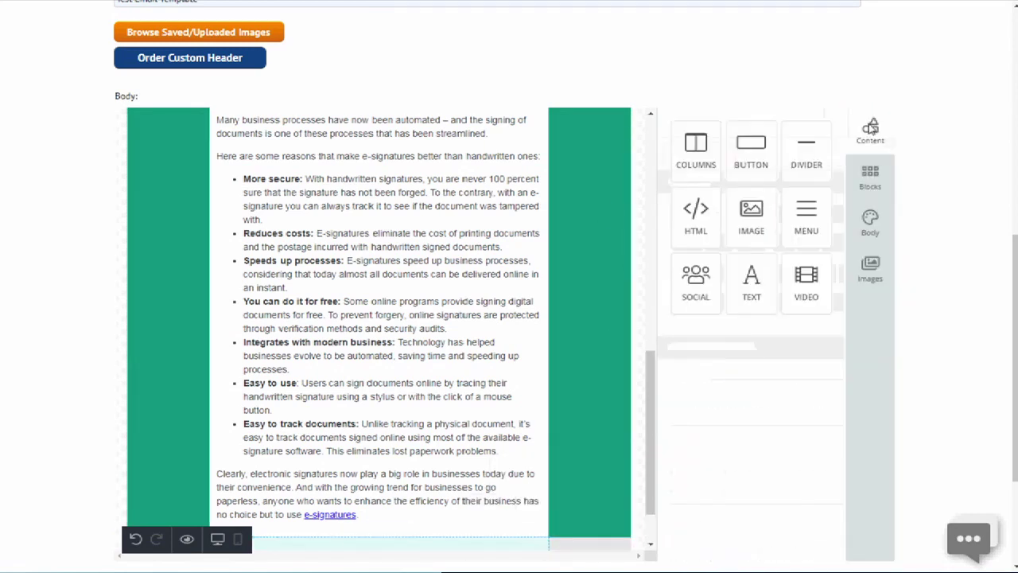
drag(694, 155, 496, 493)
click(883, 122)
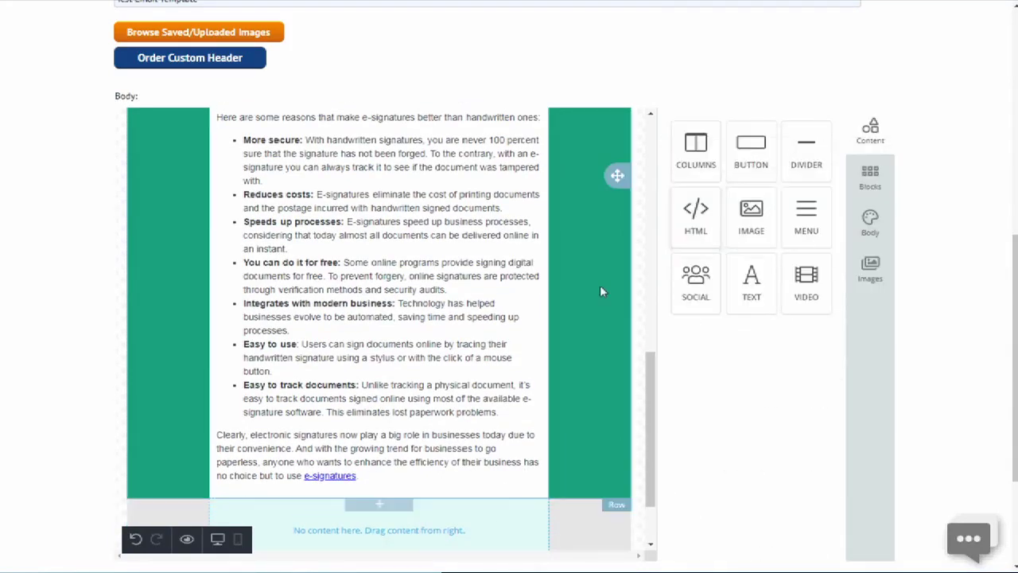
scroll(583, 294, down, 1)
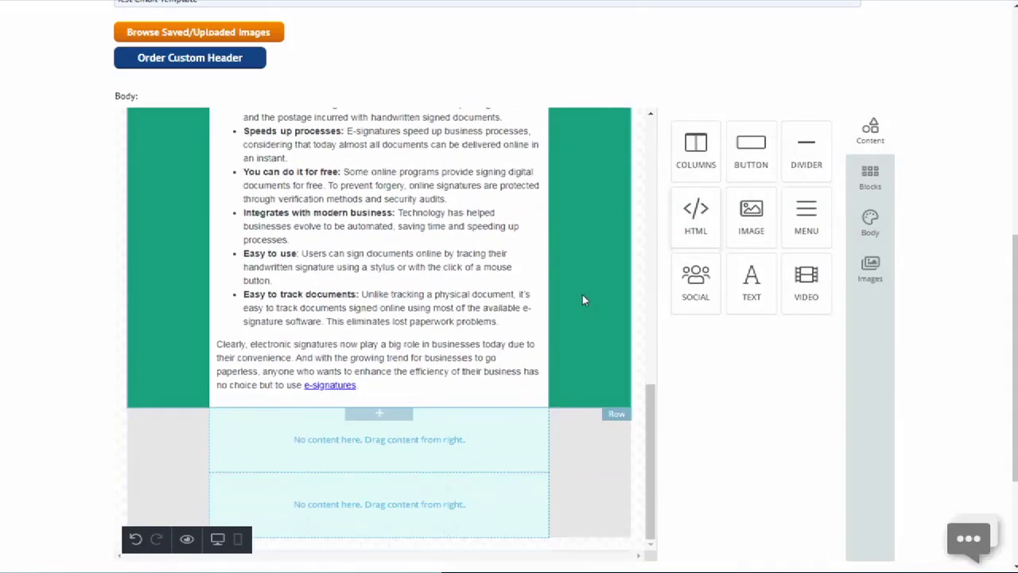
click(568, 520)
Step: Give the bottom empty row a green background
scroll(844, 410, down, 5)
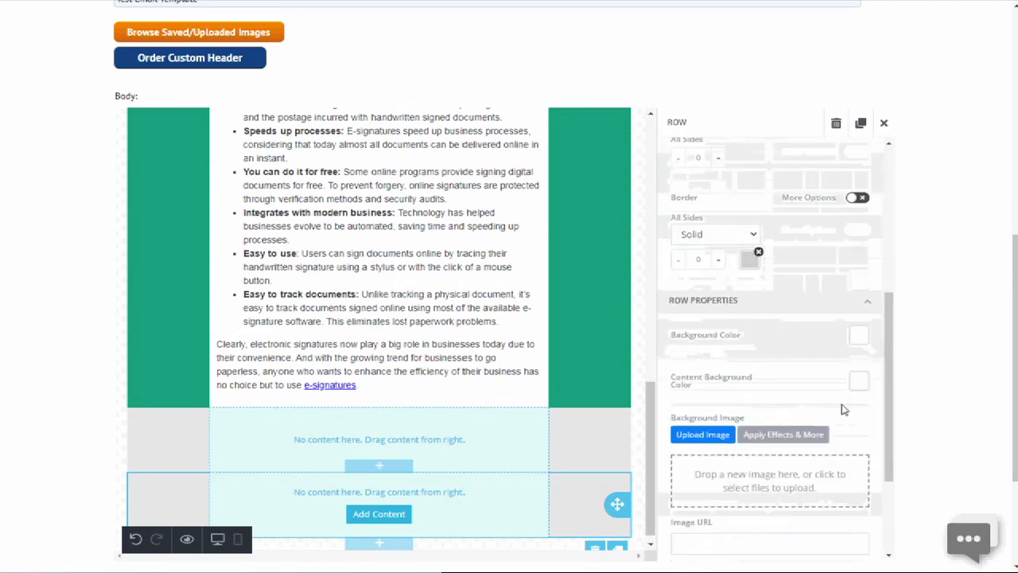
click(859, 335)
click(709, 492)
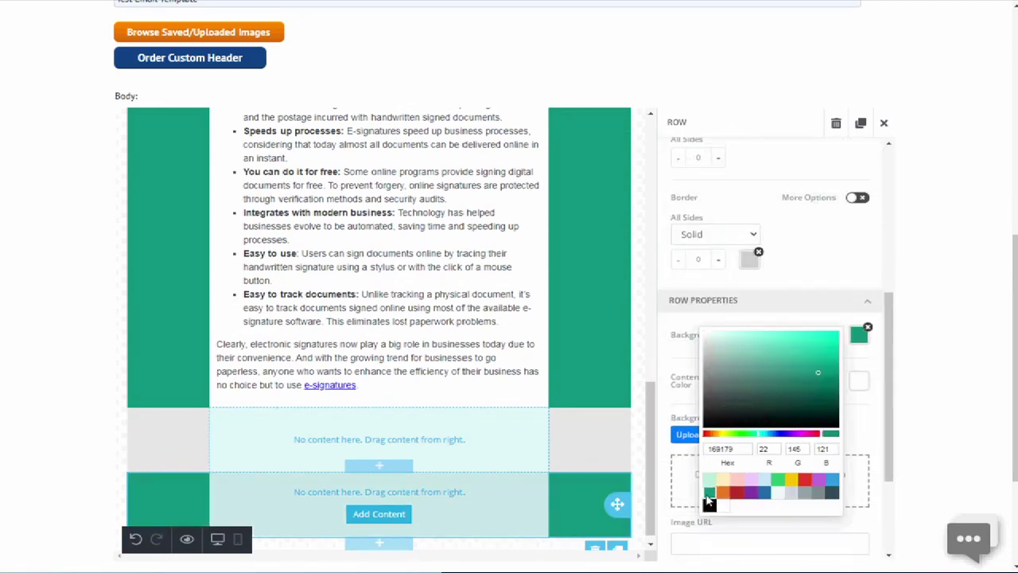
Step: Add a test Text block to the green bottom row, then delete it
click(597, 433)
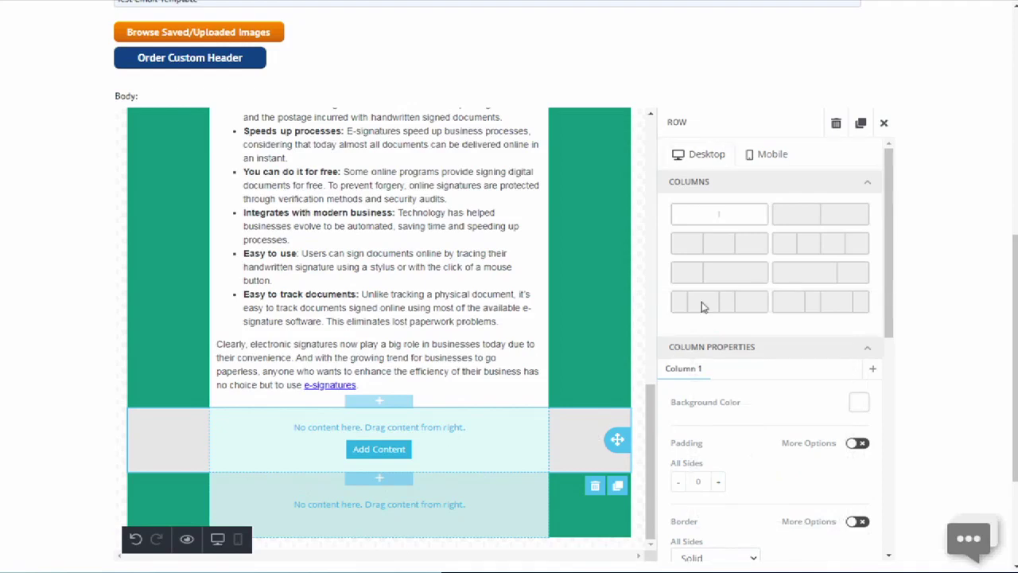
click(884, 123)
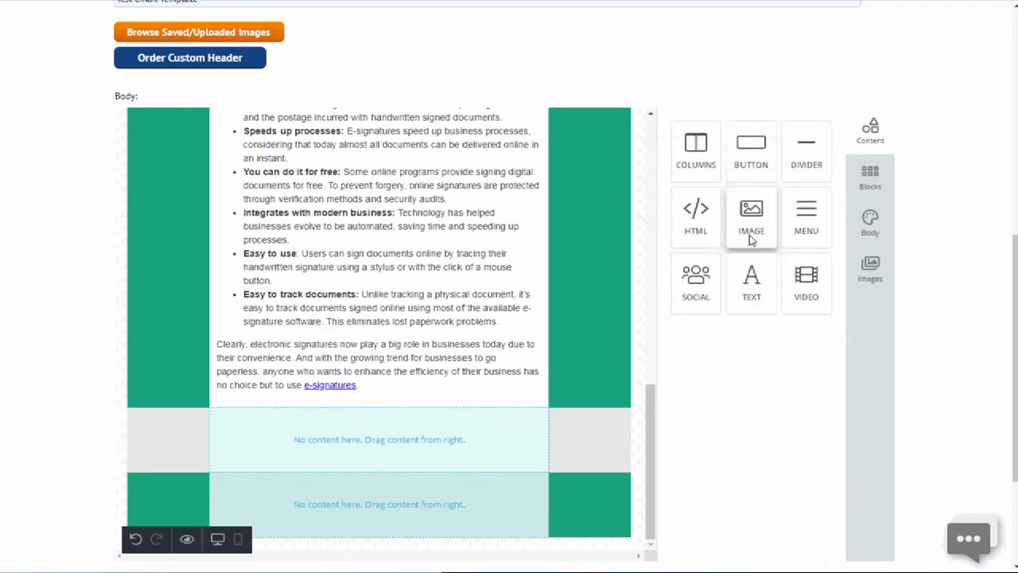
drag(751, 282, 534, 483)
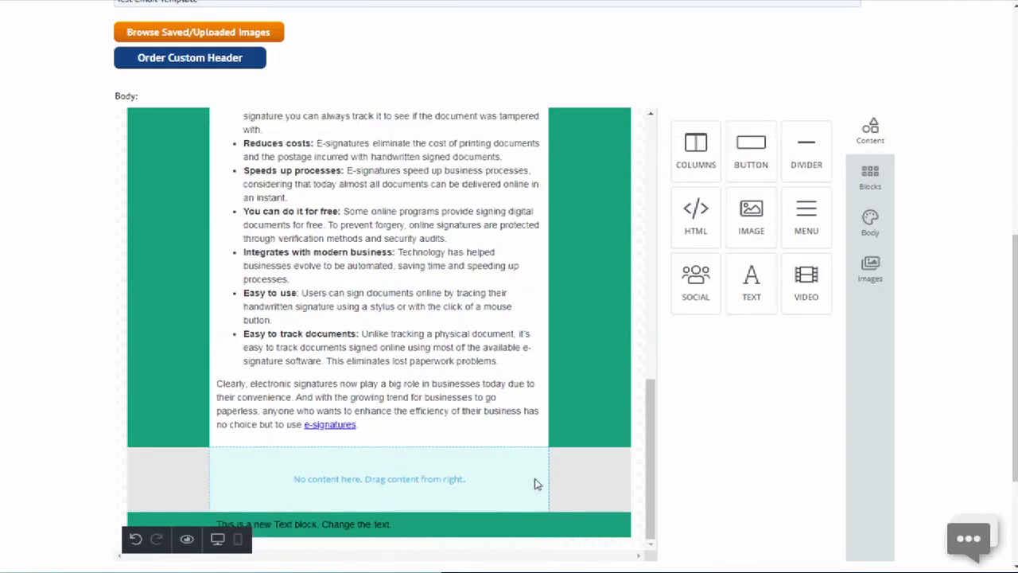
click(218, 519)
key(Delete)
key(Delete)
key(Delete)
key(Delete)
key(Delete)
key(Delete)
key(Delete)
key(Delete)
key(Delete)
key(Delete)
key(Delete)
key(Delete)
key(Delete)
key(Delete)
key(Delete)
key(Delete)
key(Delete)
key(Delete)
key(Delete)
key(Delete)
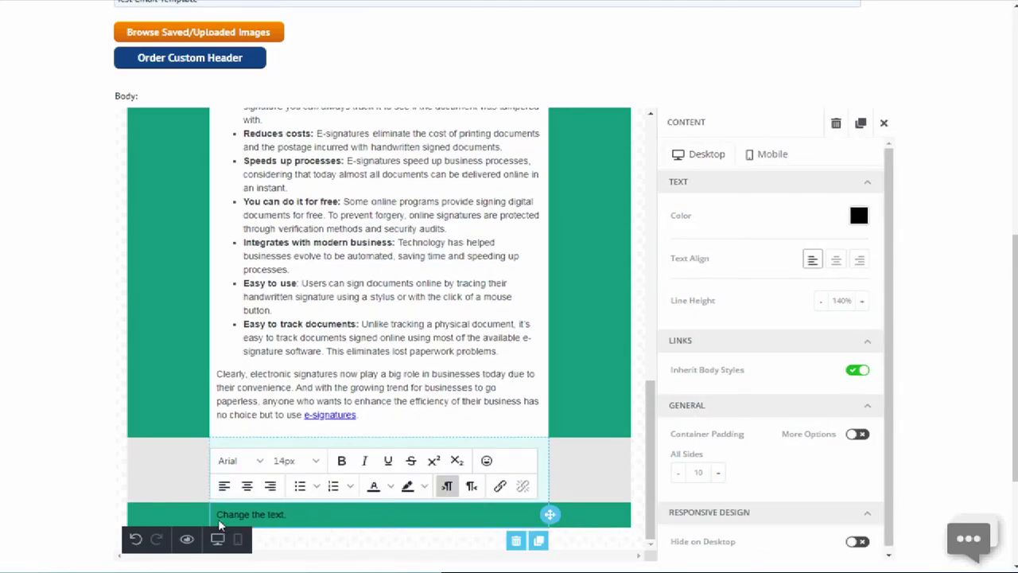
click(586, 472)
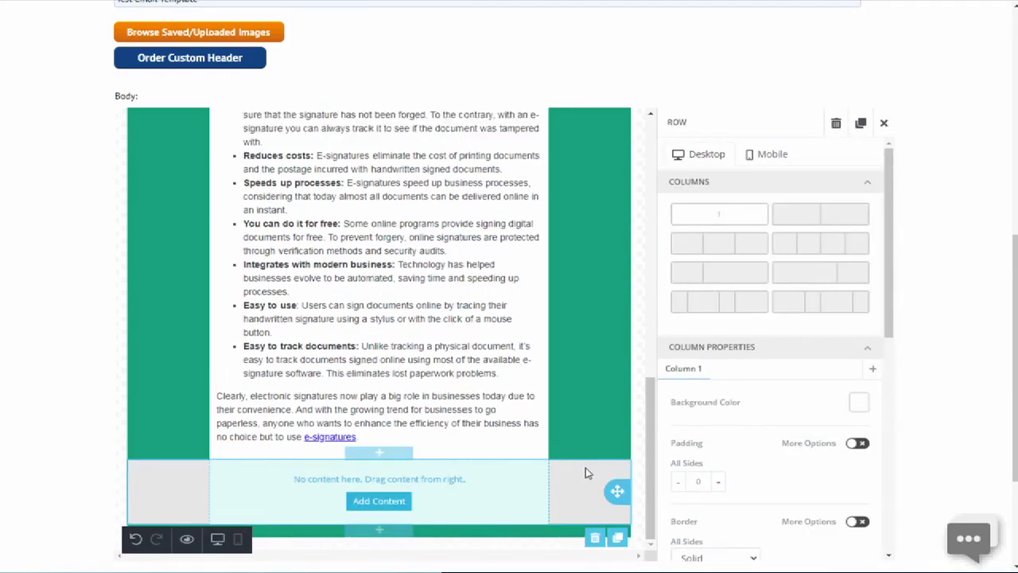
Step: Set the grey empty row's background to the same green 169179
scroll(802, 408, down, 4)
click(861, 338)
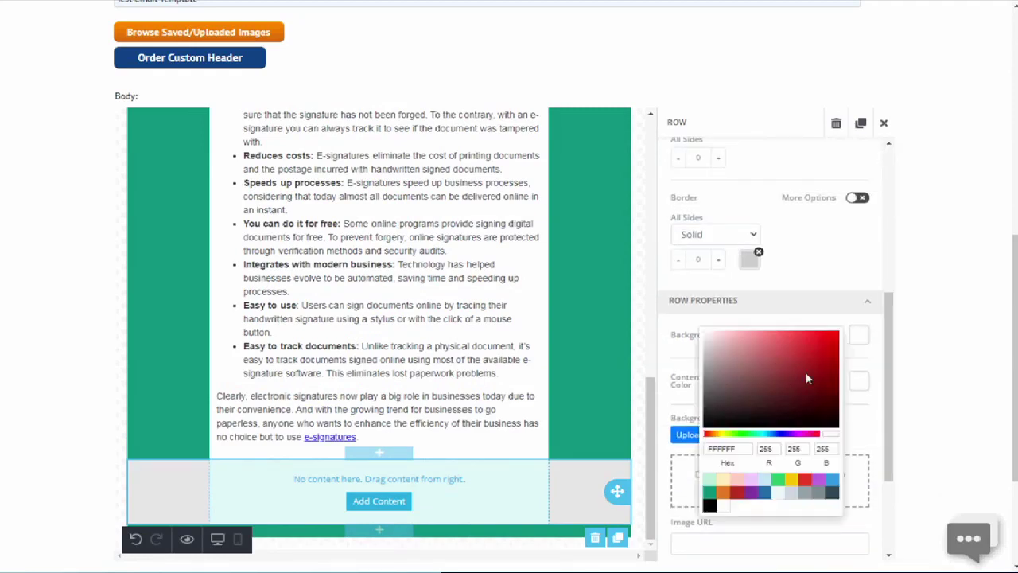
click(709, 494)
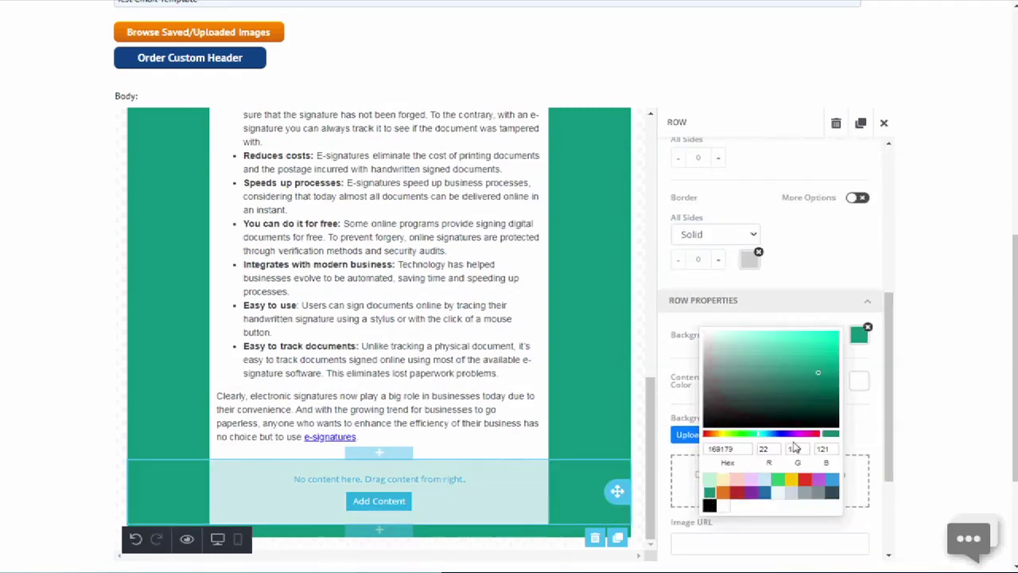
click(859, 383)
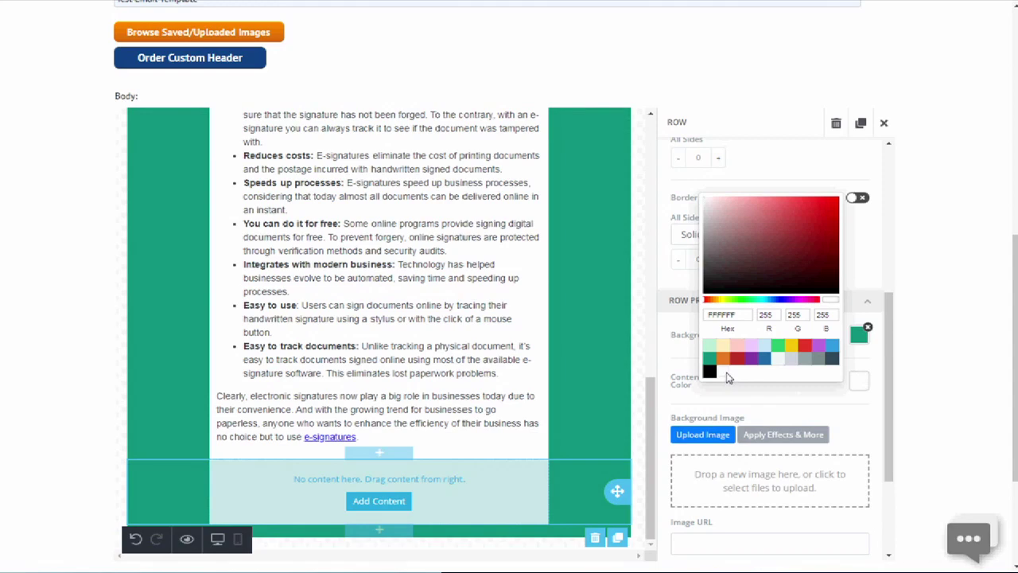
click(612, 399)
scroll(604, 386, up, 3)
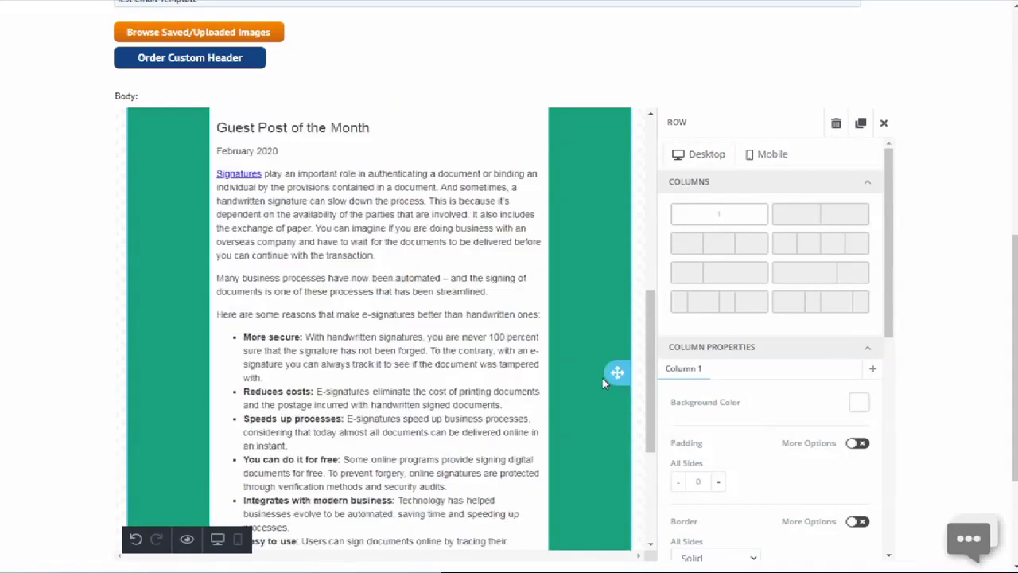
scroll(603, 384, up, 6)
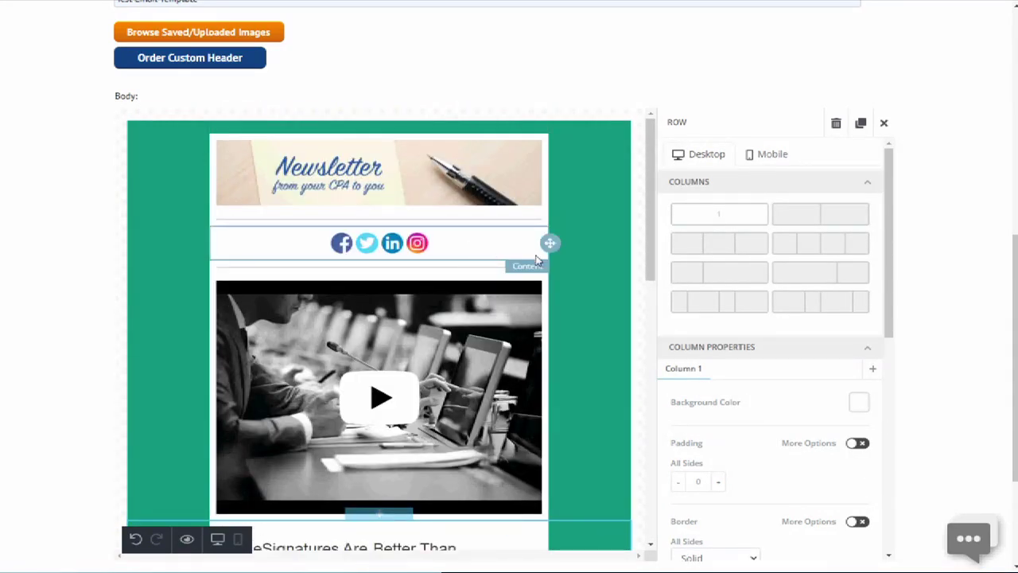
Step: Duplicate the social icons row under the banner and drag the copy into the empty bottom row
click(513, 249)
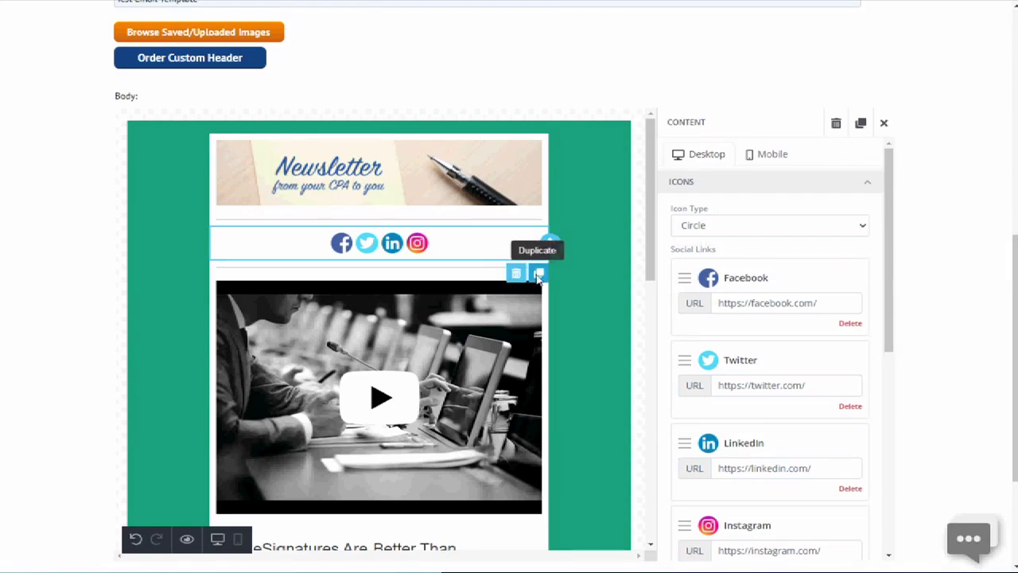
click(539, 273)
click(460, 286)
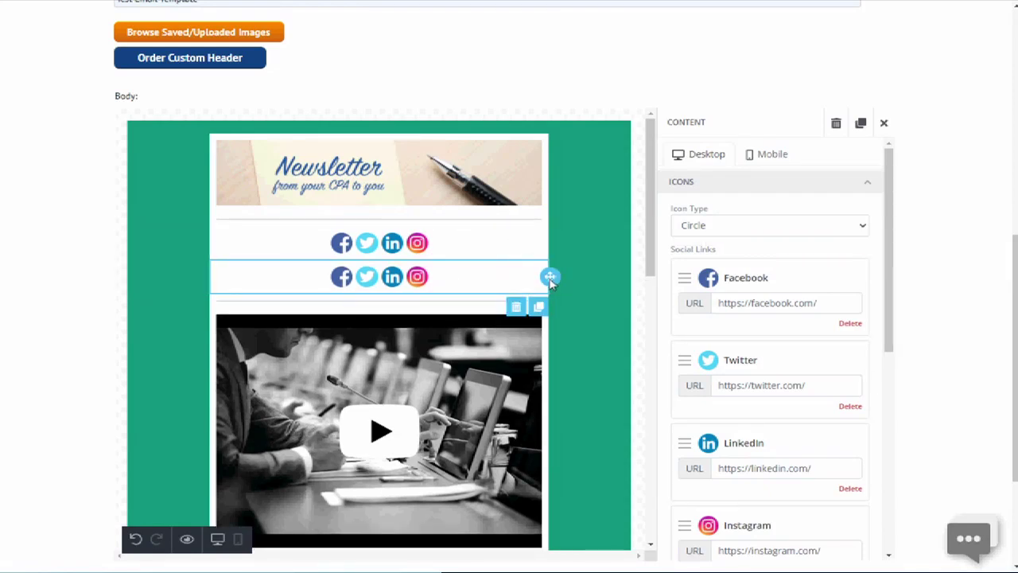
drag(518, 540, 504, 499)
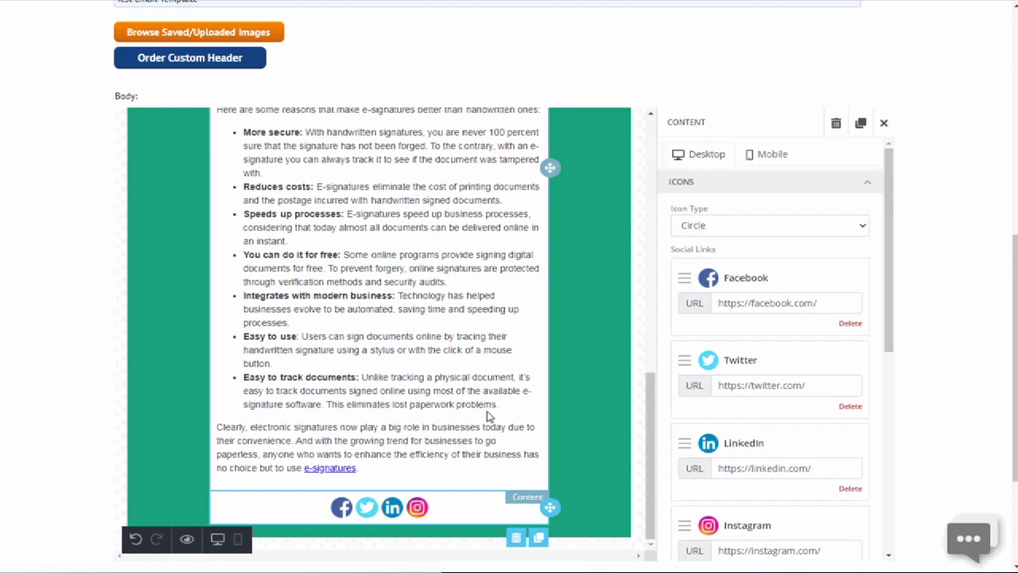
scroll(488, 416, up, 15)
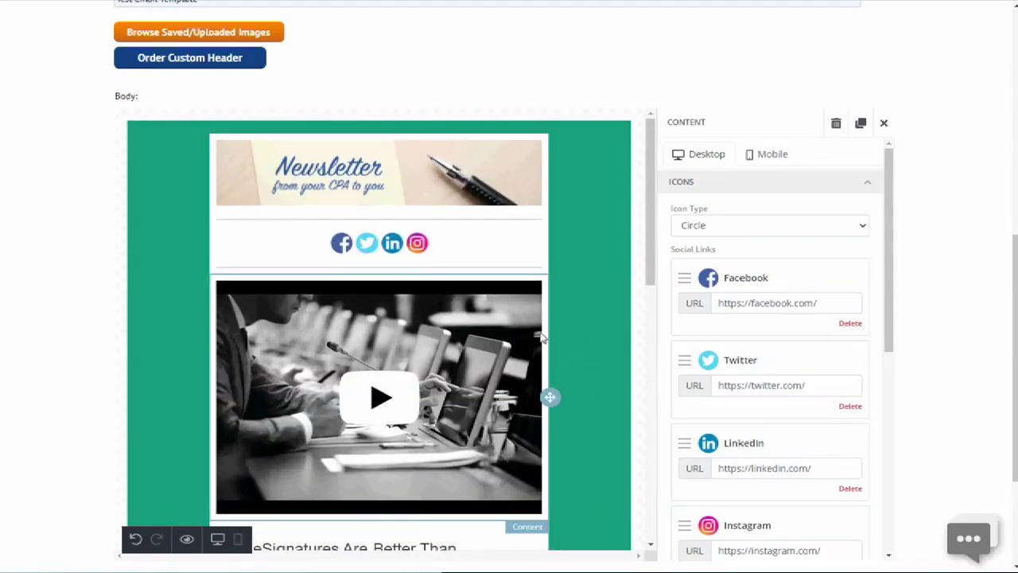
scroll(79, 271, down, 3)
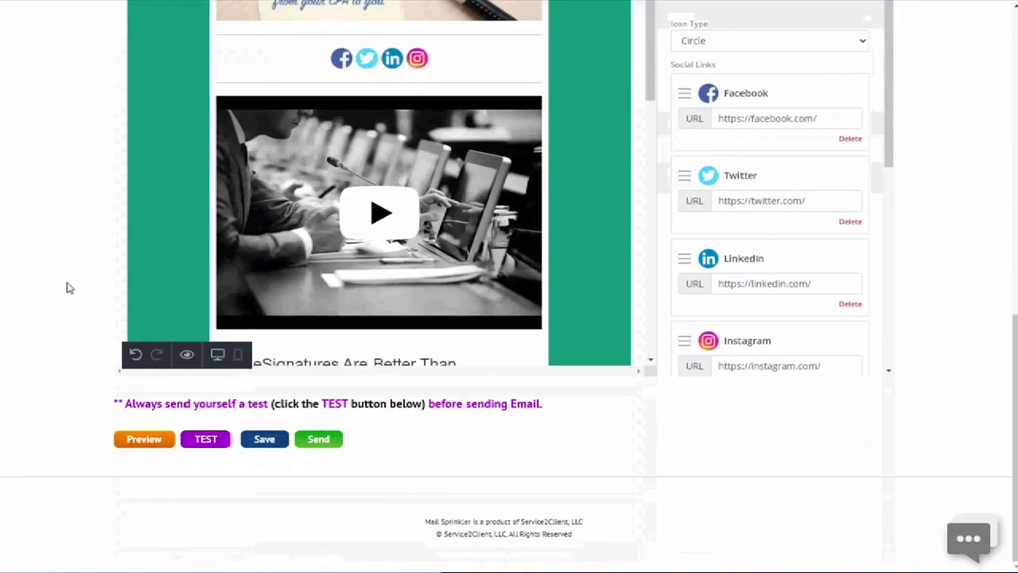
Step: Preview the finished newsletter, scrolling through it, then close the preview
click(143, 438)
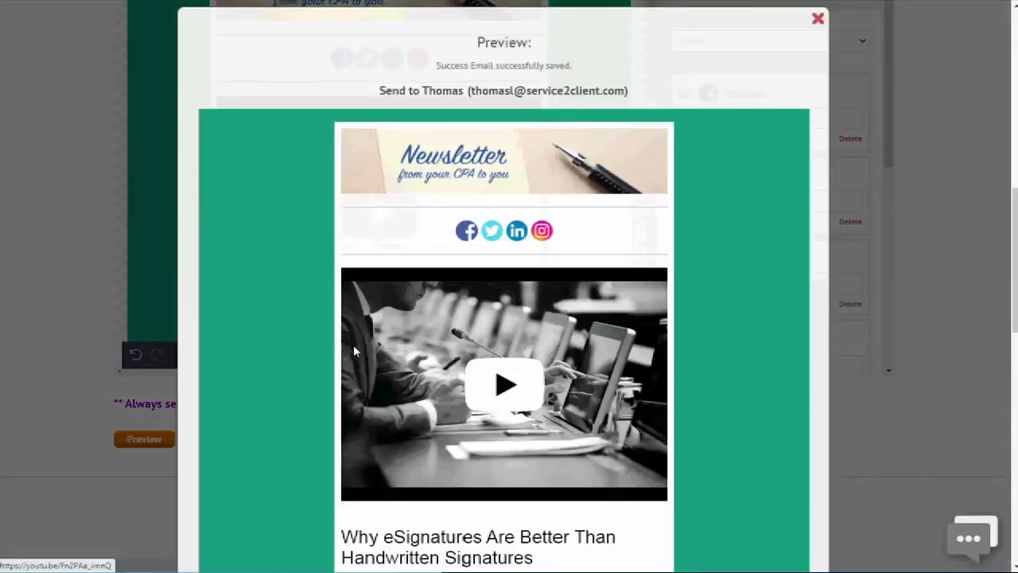
scroll(428, 317, down, 4)
scroll(428, 320, down, 9)
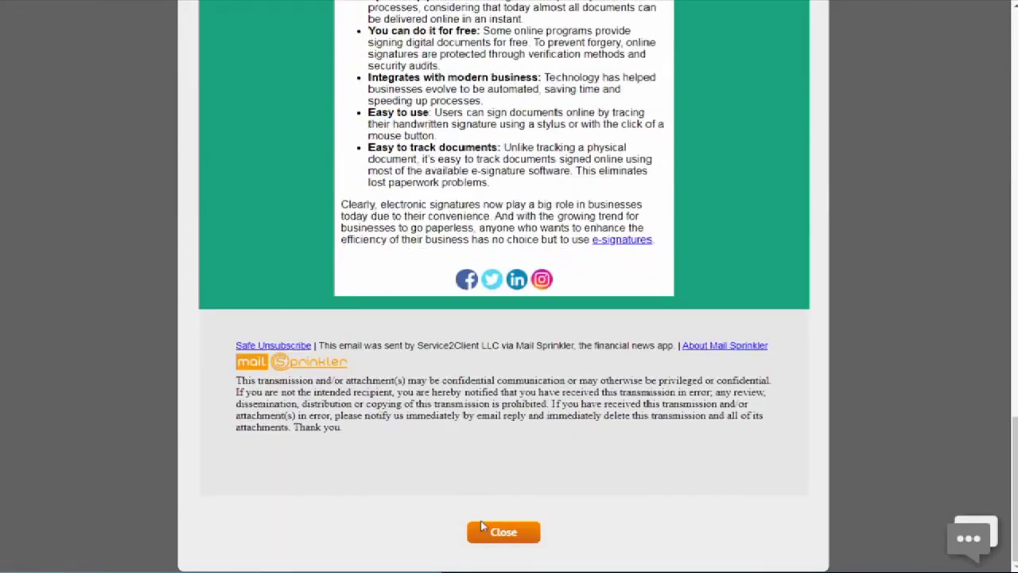
click(482, 528)
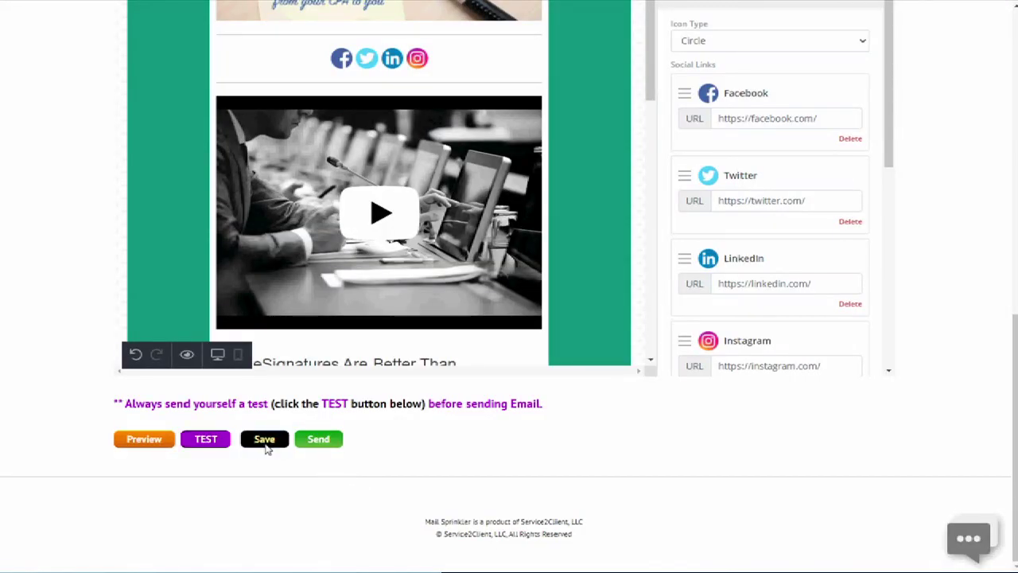
Step: Save the newsletter email and review it on the View Email page
click(265, 440)
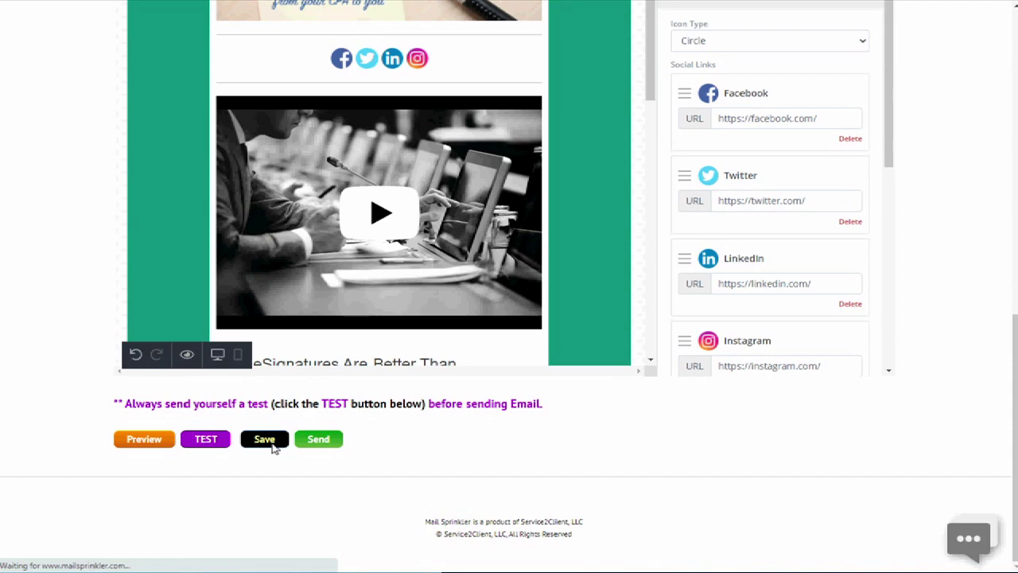
scroll(188, 356, down, 5)
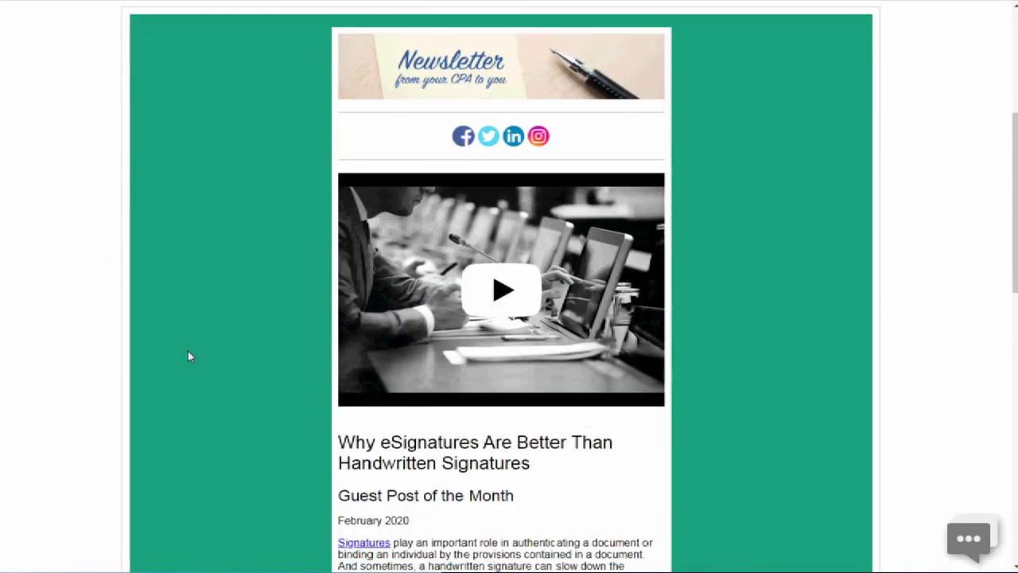
scroll(187, 355, up, 3)
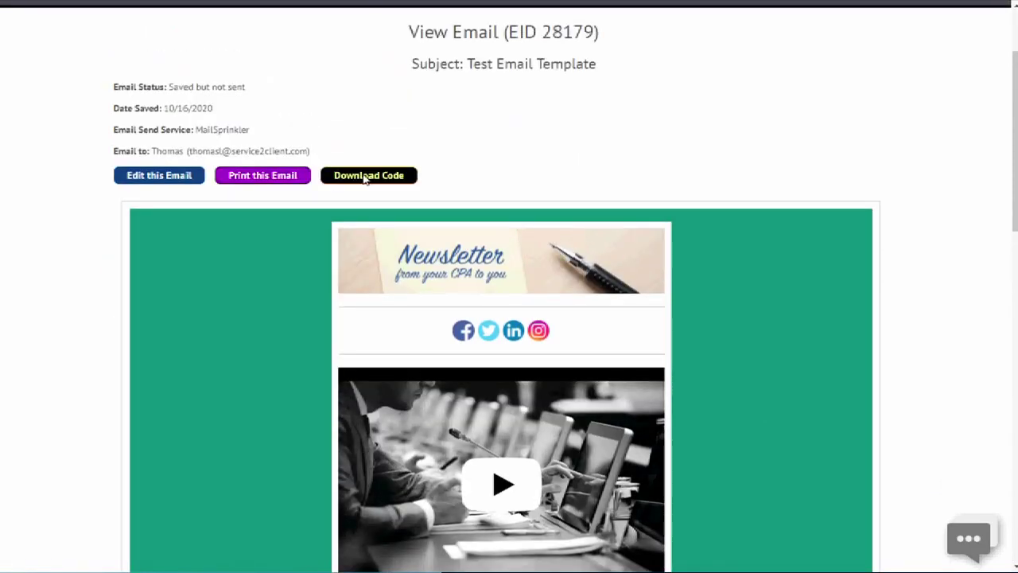
click(263, 175)
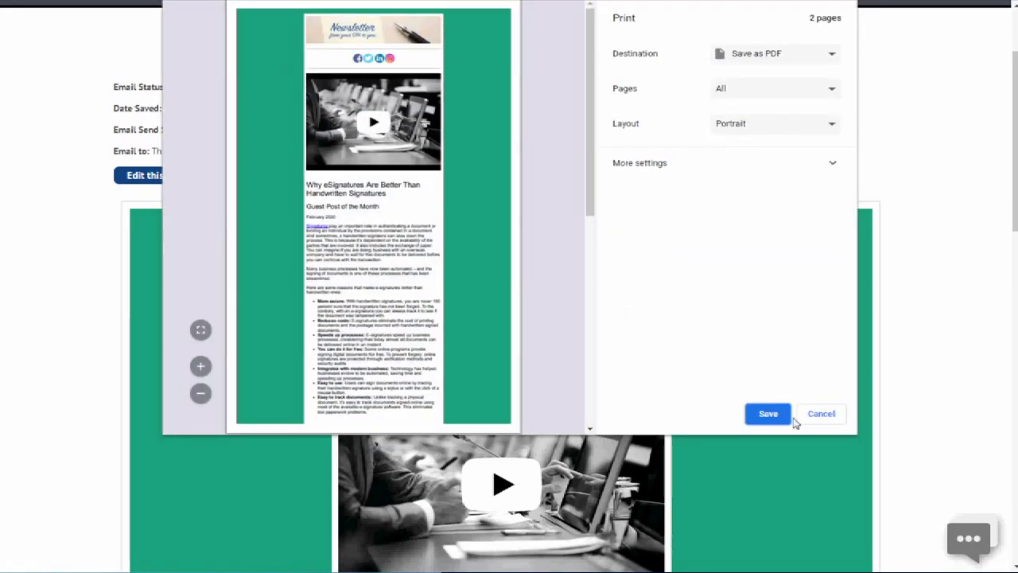
click(823, 417)
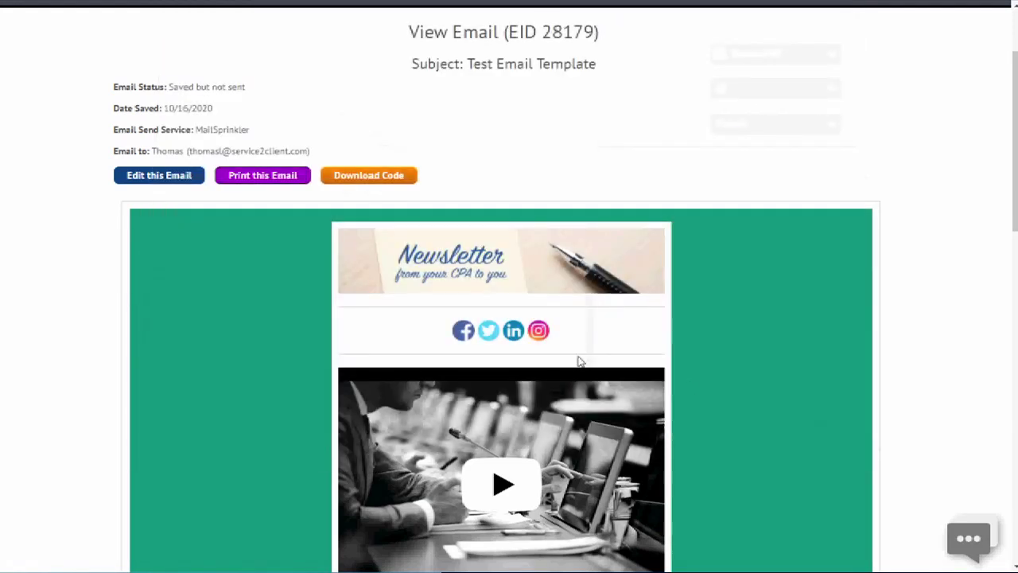
scroll(251, 232, down, 1)
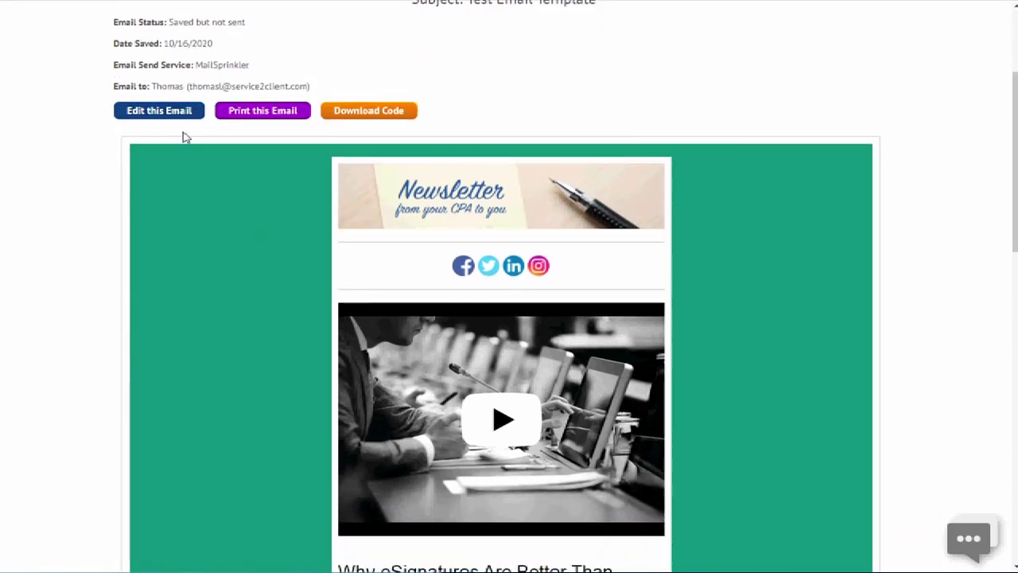
scroll(223, 206, down, 3)
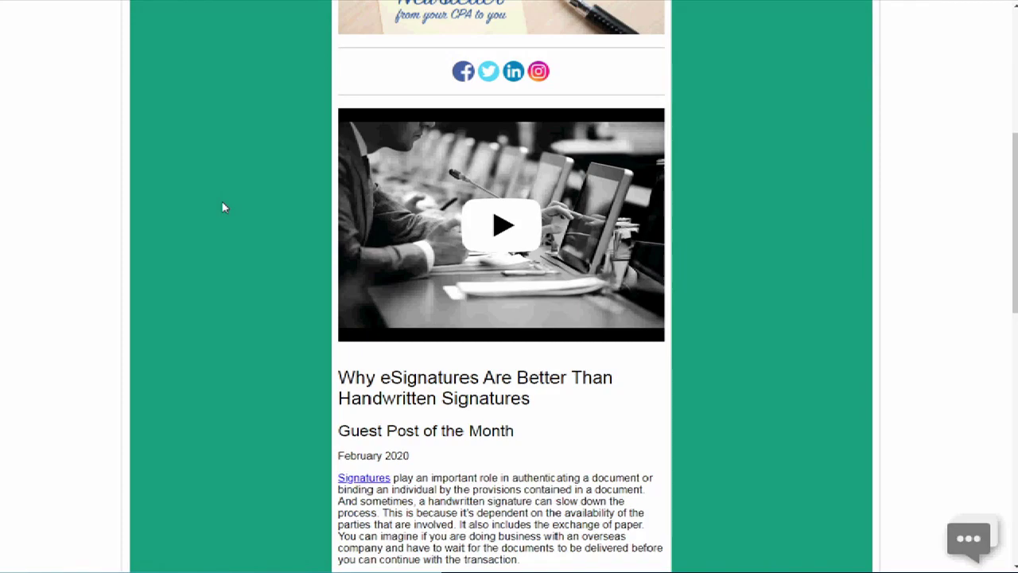
scroll(223, 206, down, 7)
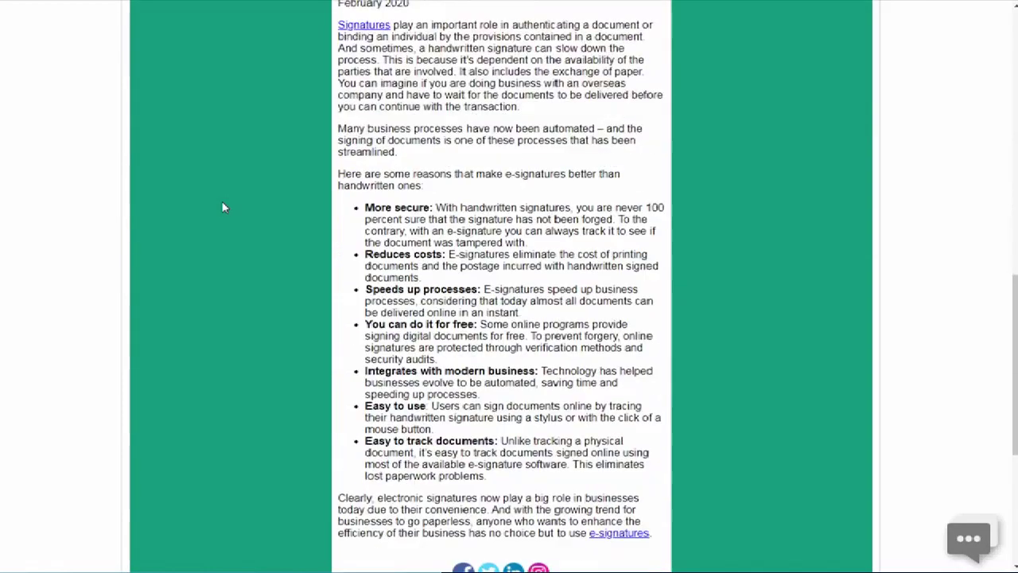